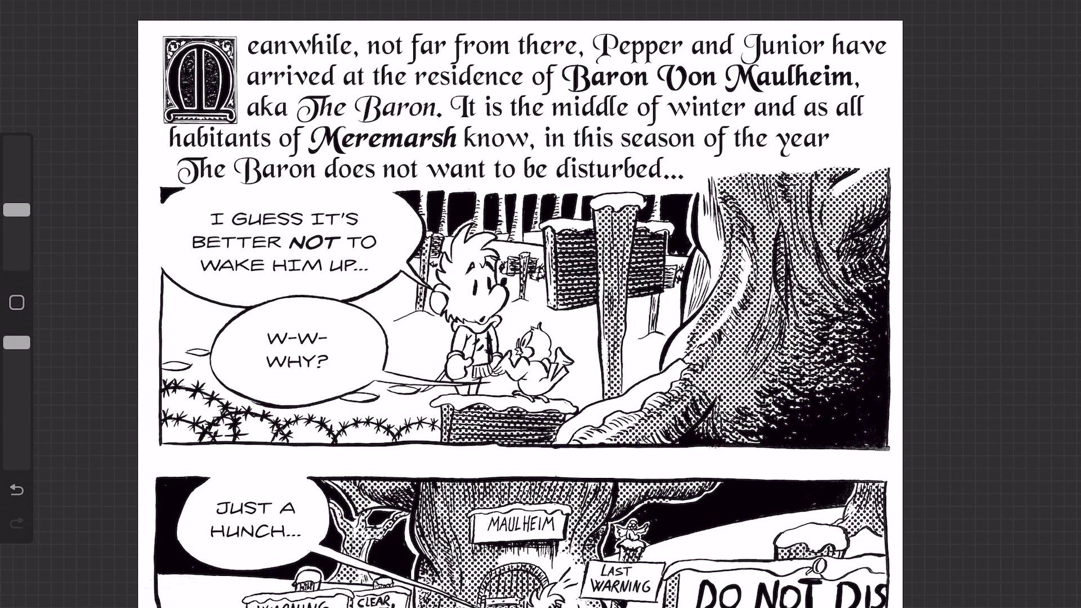
pyautogui.scroll(-3, 520, 313)
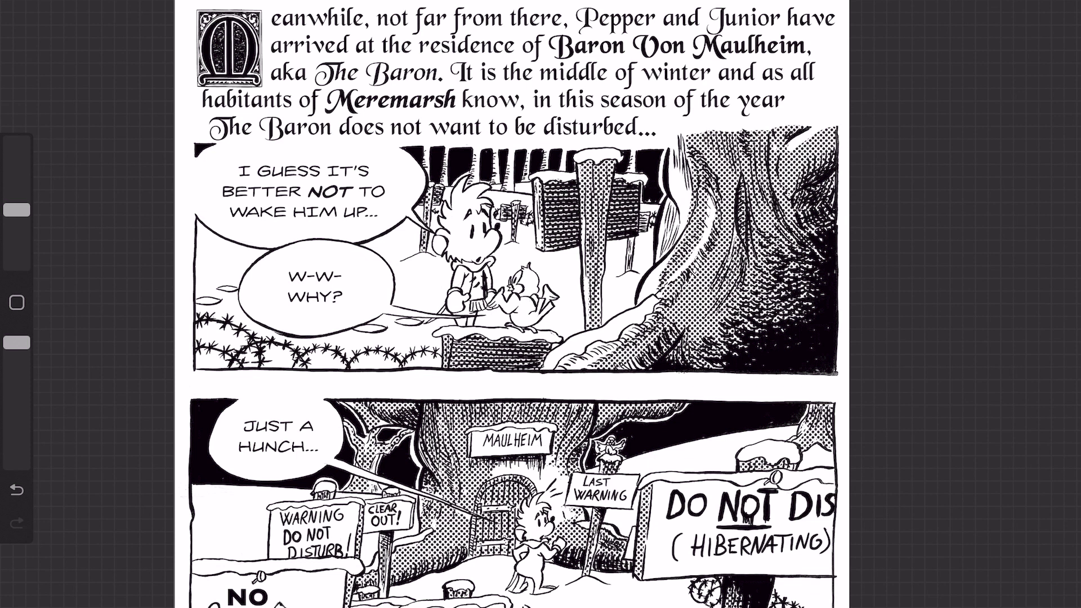
# Hide the Halftone layer, check Layer 1's Multiply blend mode, then select Halftone.
pyautogui.press('l')
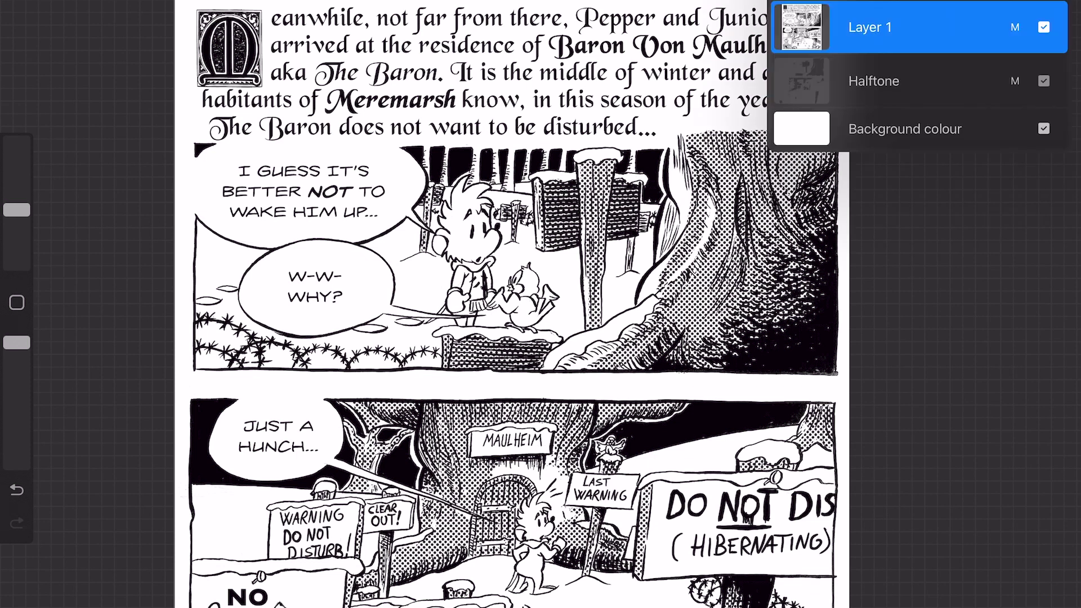
pyautogui.click(1044, 81)
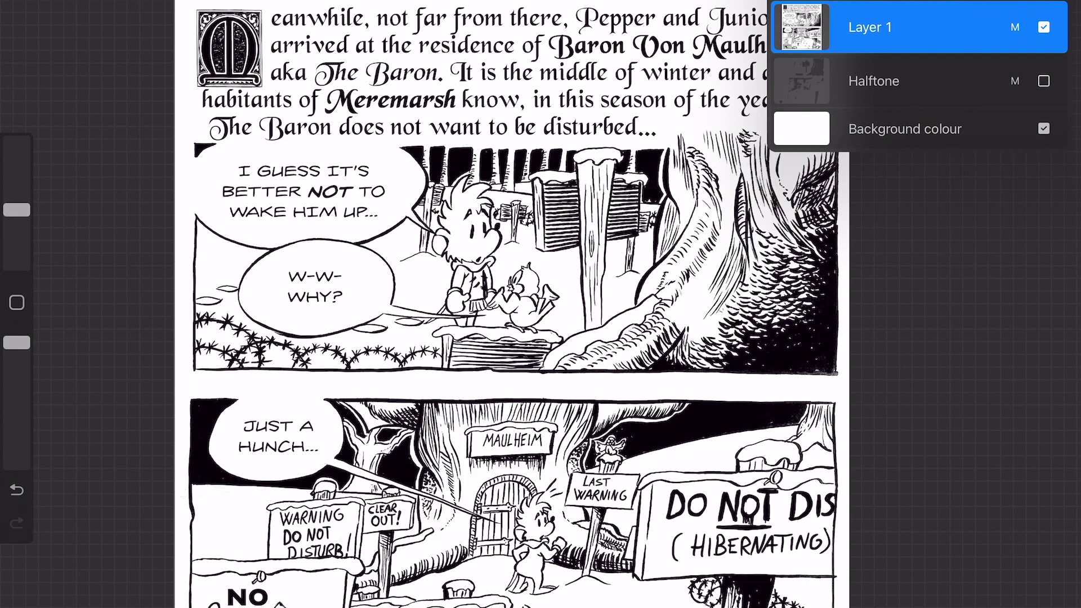
pyautogui.scroll(3, 490, 338)
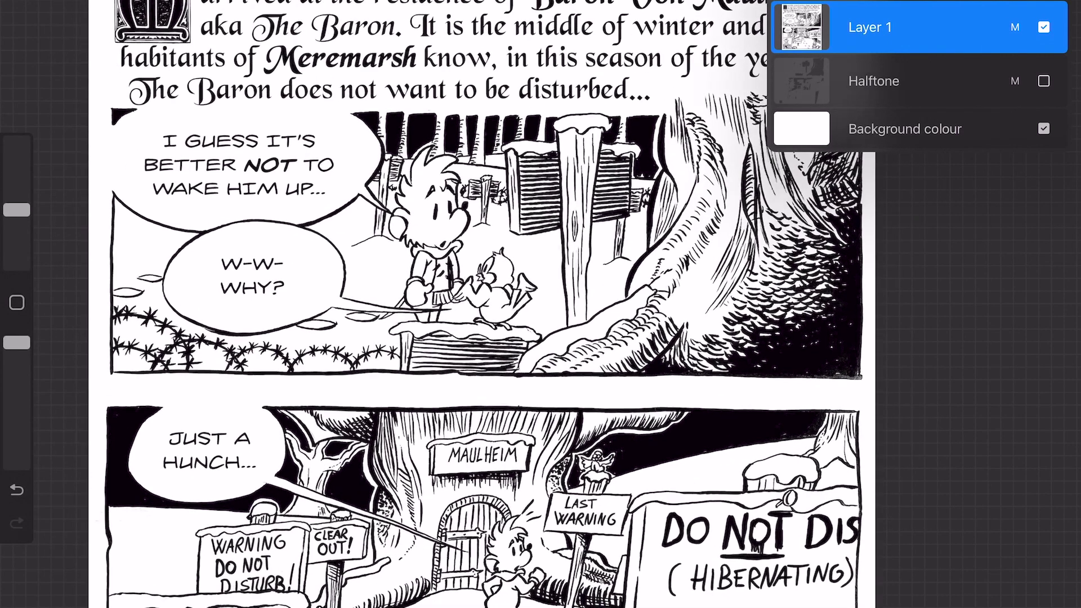
pyautogui.click(1016, 27)
pyautogui.click(1016, 28)
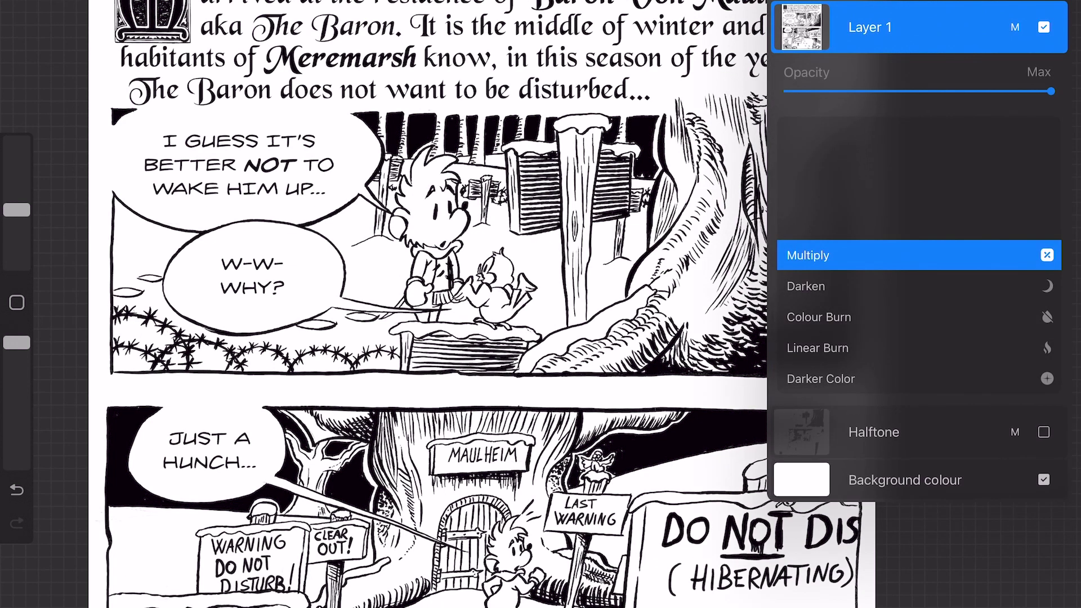
pyautogui.click(1015, 27)
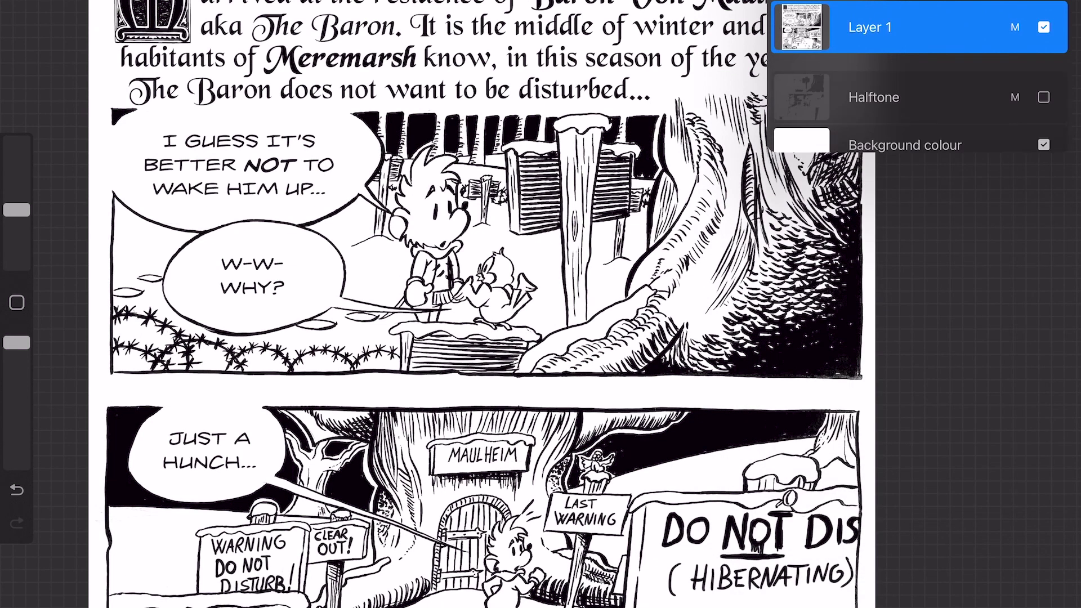
pyautogui.click(873, 81)
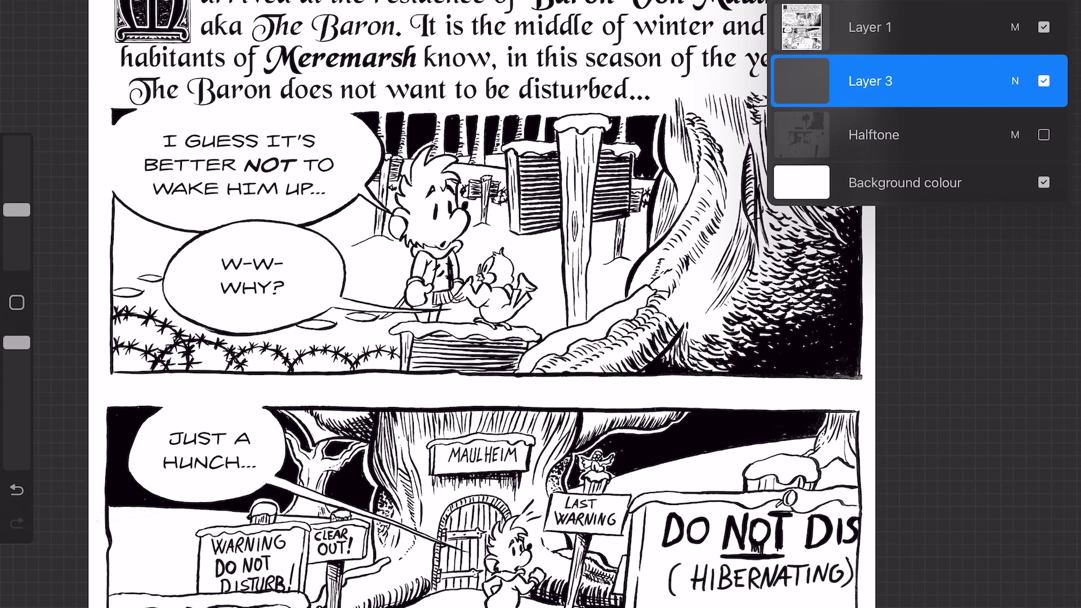
# Add a new layer, set the brush size, darken the grey and choose the Syrup brush.
pyautogui.moveTo(16, 210); pyautogui.dragTo(16, 201)
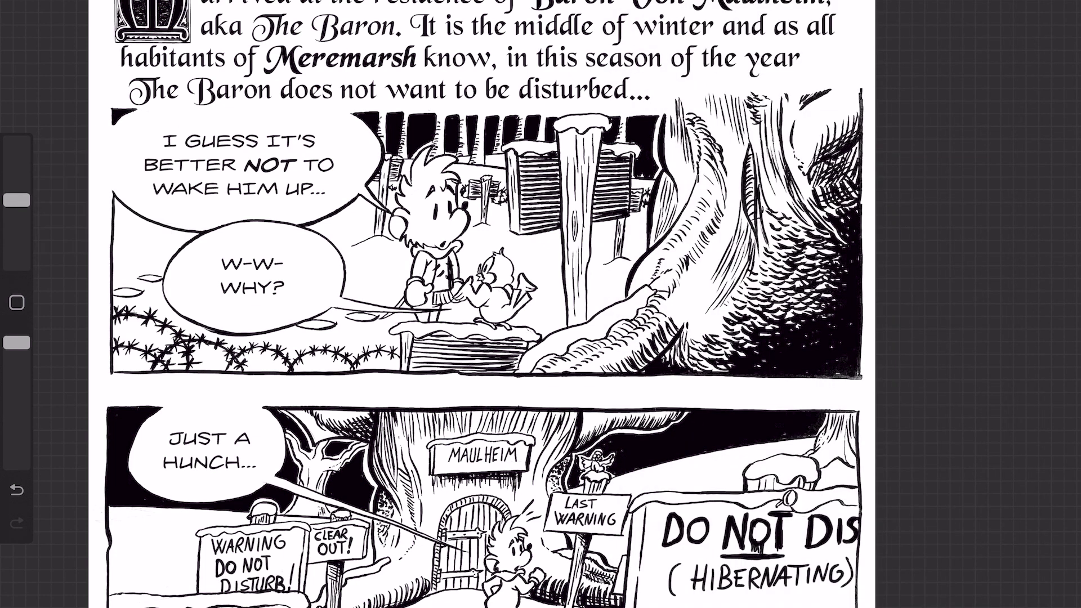
pyautogui.click(1056, 9)
pyautogui.moveTo(839, 120); pyautogui.dragTo(840, 123)
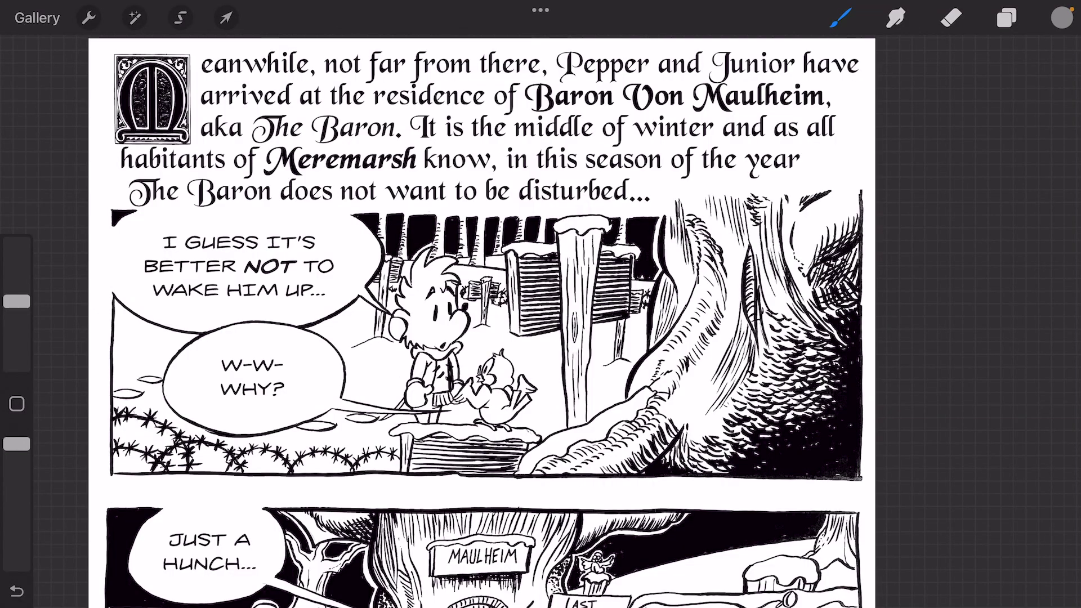
pyautogui.click(841, 18)
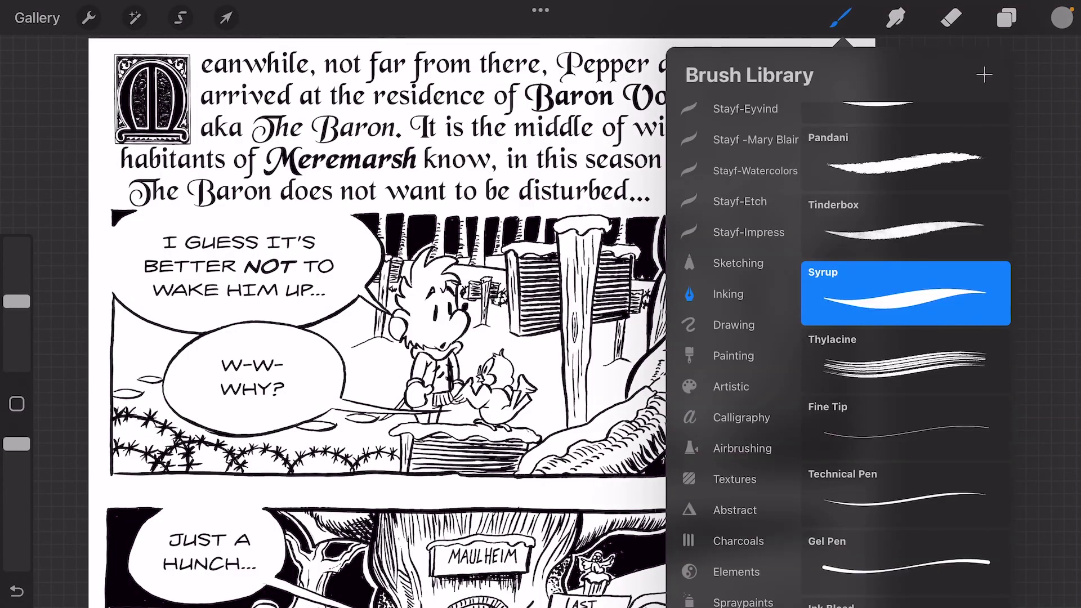
pyautogui.click(841, 18)
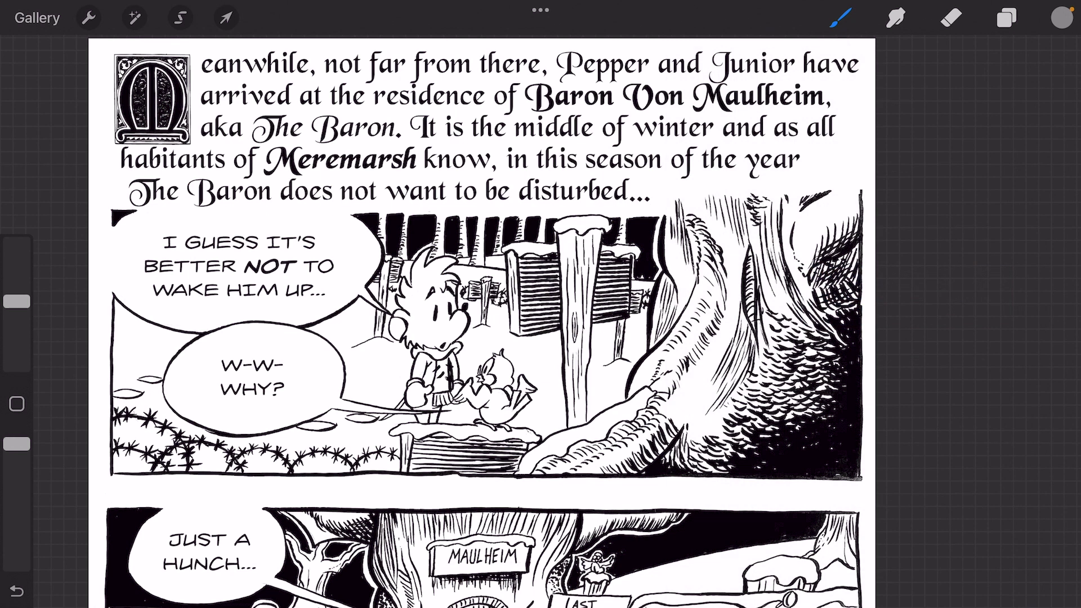
# Paint grey shading over the whole snowy post, from top to base.
pyautogui.moveTo(566, 236); pyautogui.dragTo(571, 326)
pyautogui.moveTo(571, 281); pyautogui.dragTo(572, 423)
pyautogui.moveTo(576, 350); pyautogui.dragTo(575, 430)
pyautogui.moveTo(578, 306); pyautogui.dragTo(584, 380)
pyautogui.moveTo(587, 250)
pyautogui.mouseDown()
pyautogui.moveTo(587, 366)
pyautogui.moveTo(583, 302)
pyautogui.mouseUp()
pyautogui.moveTo(576, 241)
pyautogui.mouseDown()
pyautogui.moveTo(597, 232)
pyautogui.moveTo(590, 317)
pyautogui.mouseUp()
pyautogui.moveTo(584, 373)
pyautogui.mouseDown()
pyautogui.moveTo(584, 423)
pyautogui.moveTo(569, 432)
pyautogui.moveTo(586, 426)
pyautogui.mouseUp()
pyautogui.click(17, 592)
# Apply a Newspaper-style Halftone adjustment with raised strength to the grey post.
pyautogui.click(1007, 18)
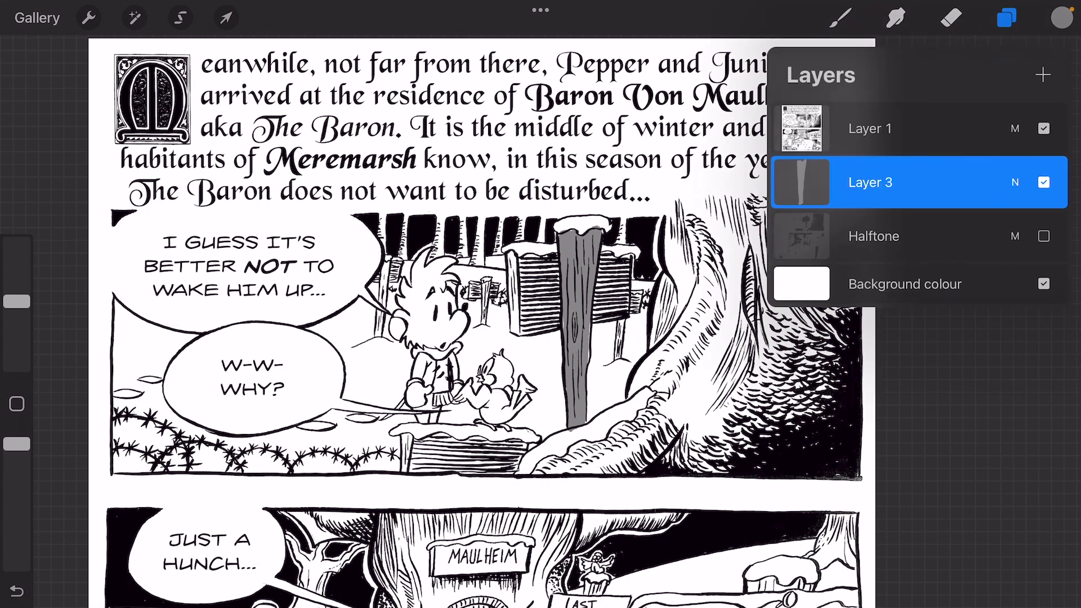
pyautogui.click(180, 18)
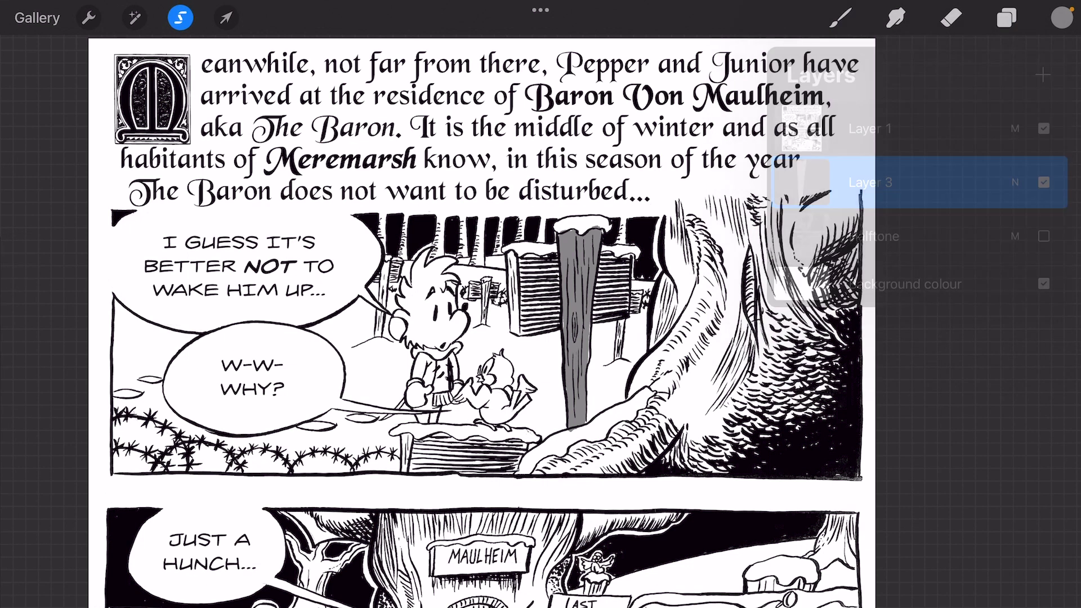
pyautogui.click(135, 18)
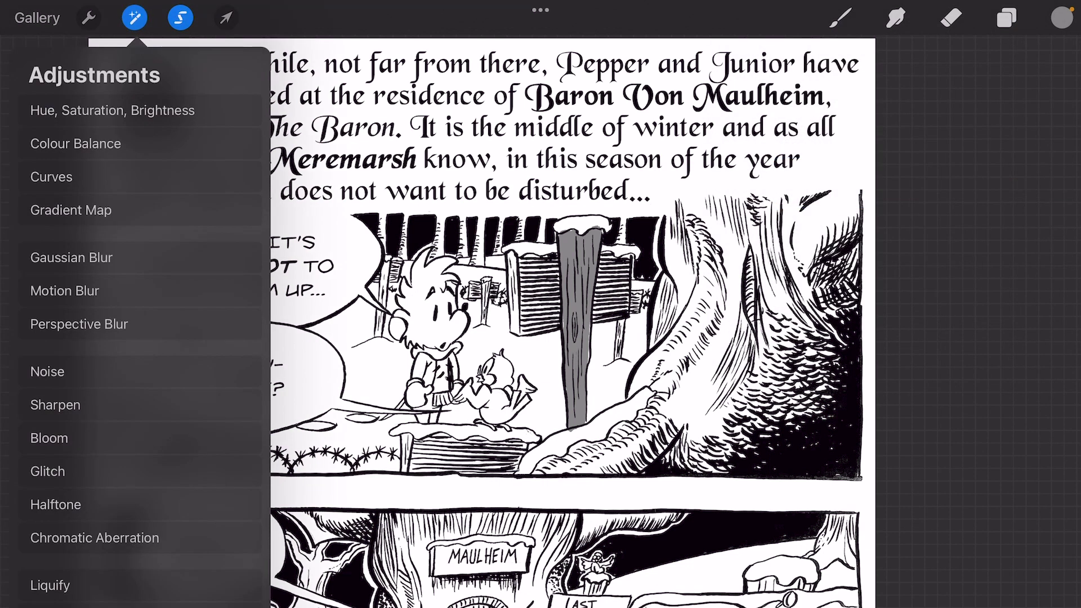
pyautogui.click(56, 504)
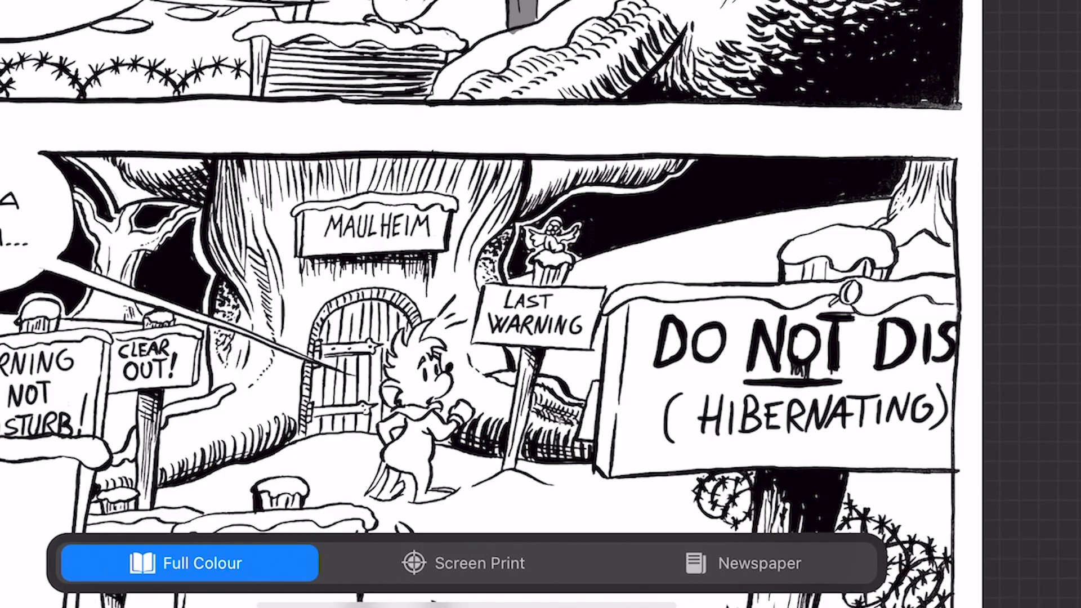
pyautogui.click(745, 563)
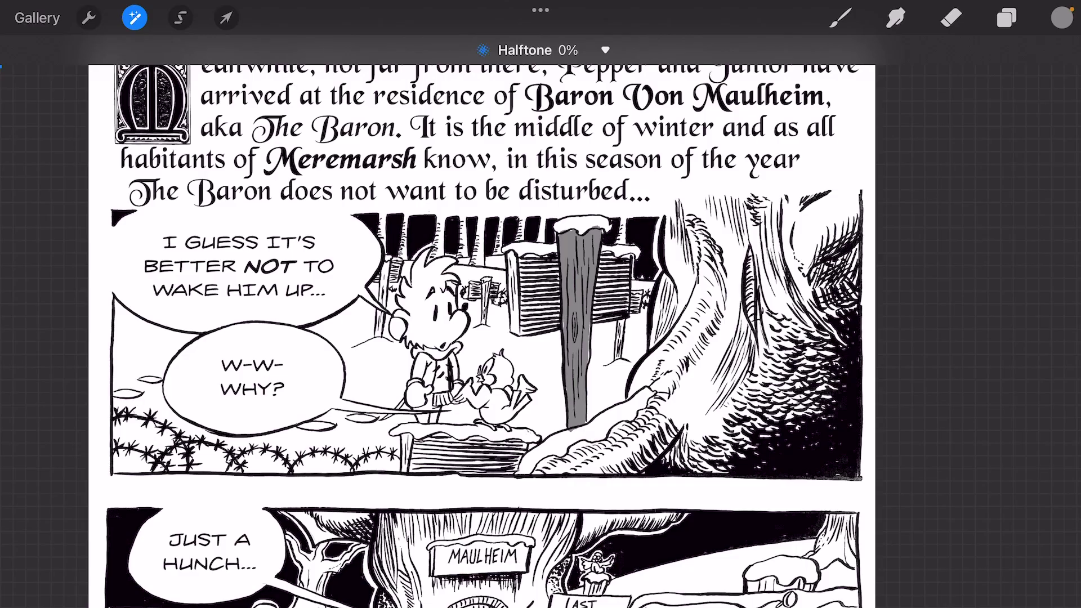
pyautogui.moveTo(542, 338)
pyautogui.mouseDown()
pyautogui.moveTo(718, 338)
pyautogui.moveTo(675, 338)
pyautogui.mouseUp()
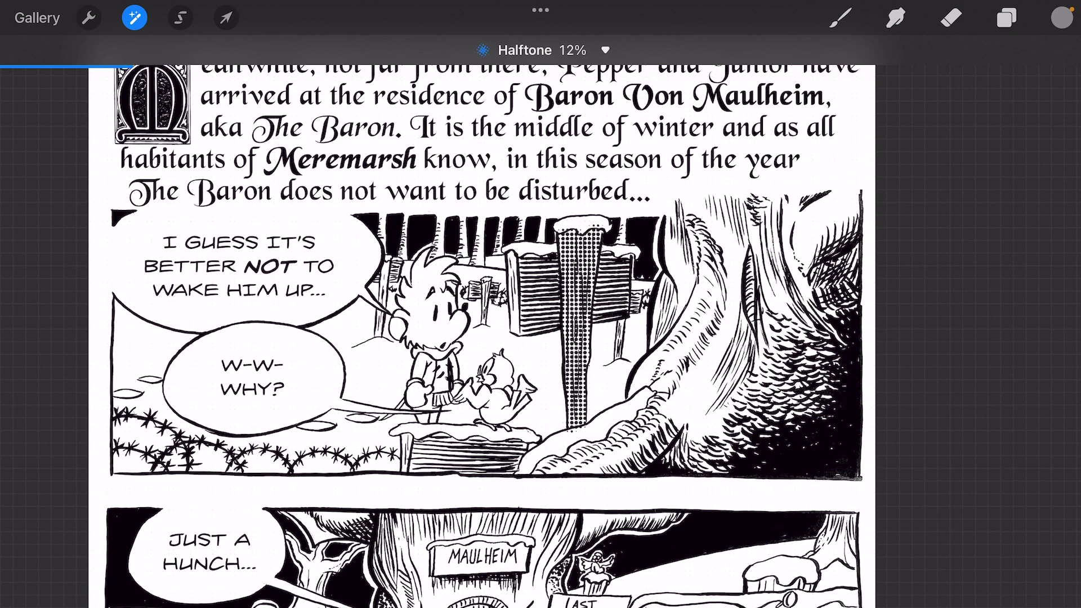
pyautogui.click(689, 456)
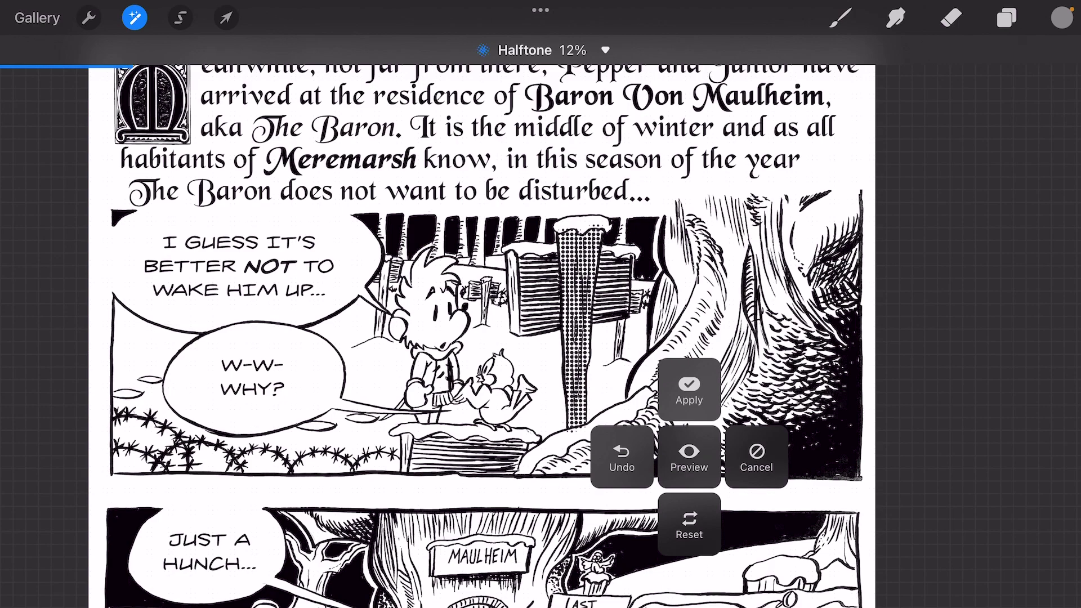
pyautogui.click(690, 524)
pyautogui.scroll(5, 550, 405)
pyautogui.scroll(1, 541, 339)
pyautogui.scroll(-3, 542, 338)
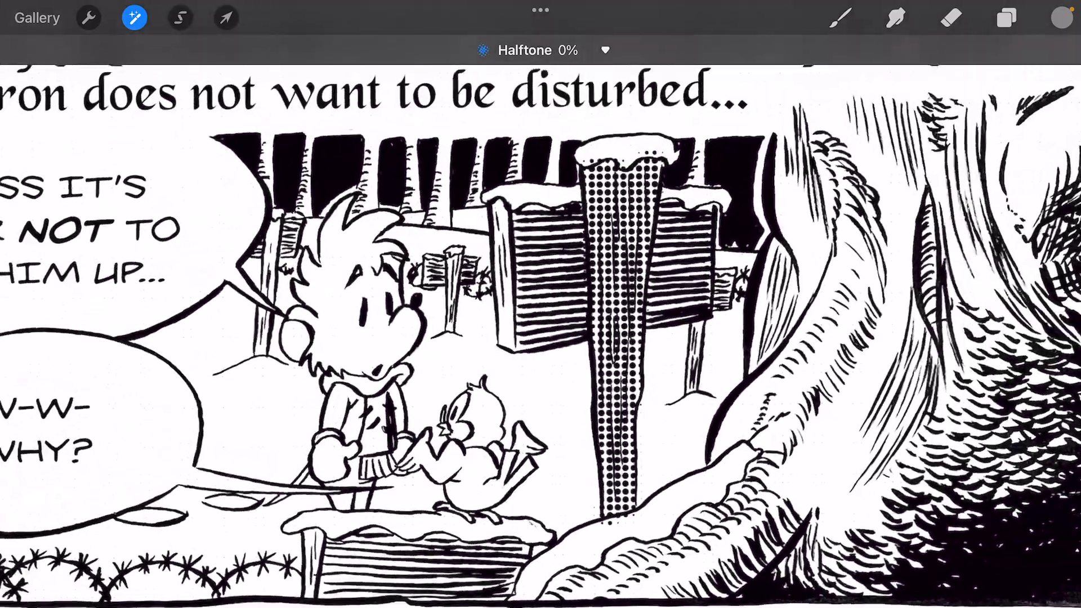
pyautogui.scroll(3, 574, 457)
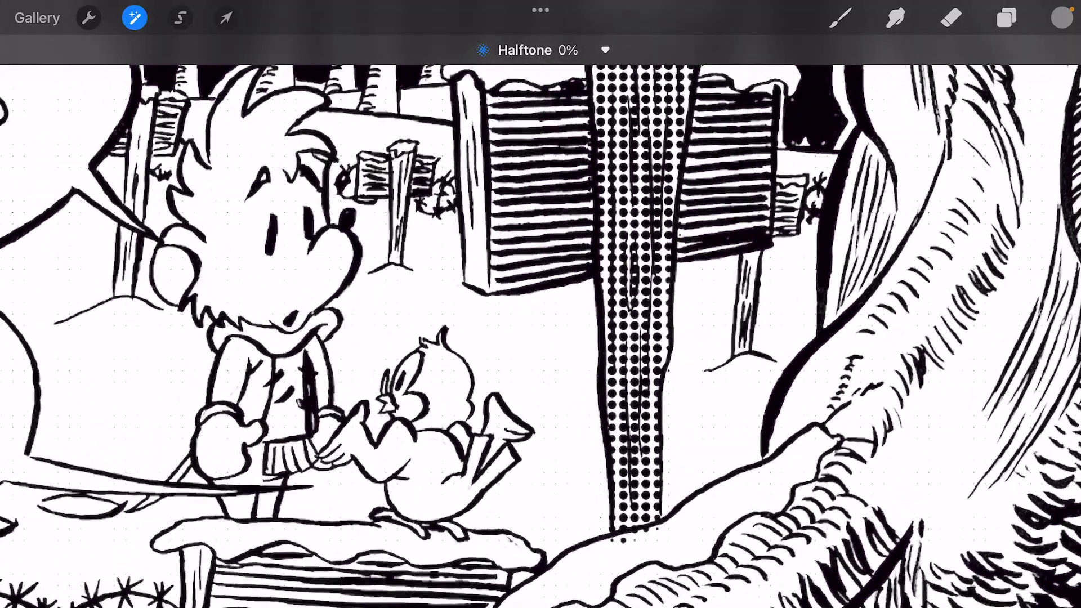
pyautogui.scroll(-3, 541, 338)
pyautogui.scroll(-1, 540, 339)
pyautogui.scroll(6, 473, 381)
pyautogui.scroll(-1, 541, 339)
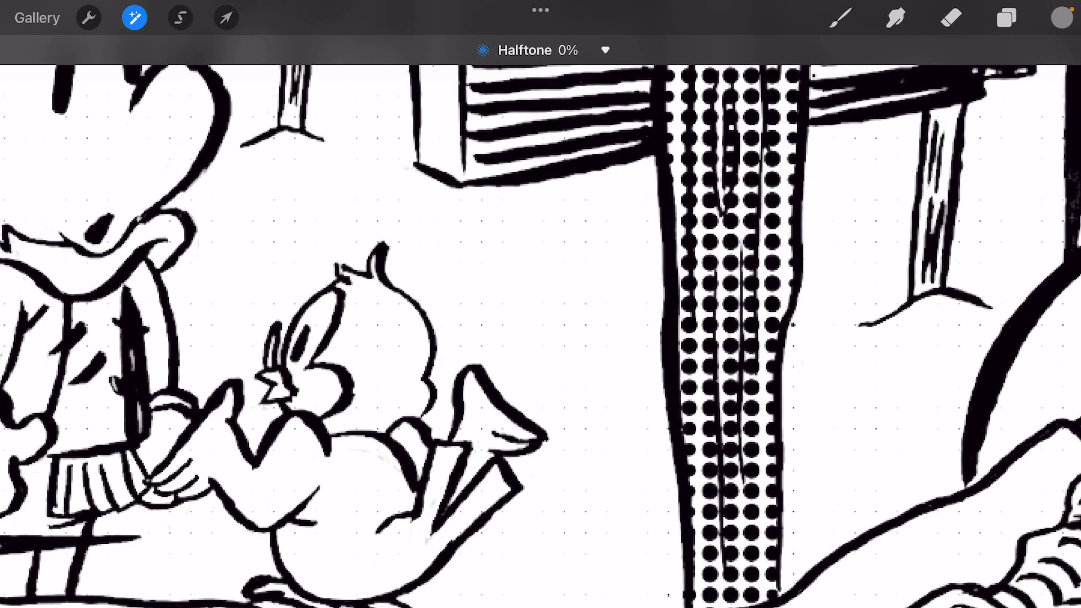
pyautogui.scroll(-3, 540, 338)
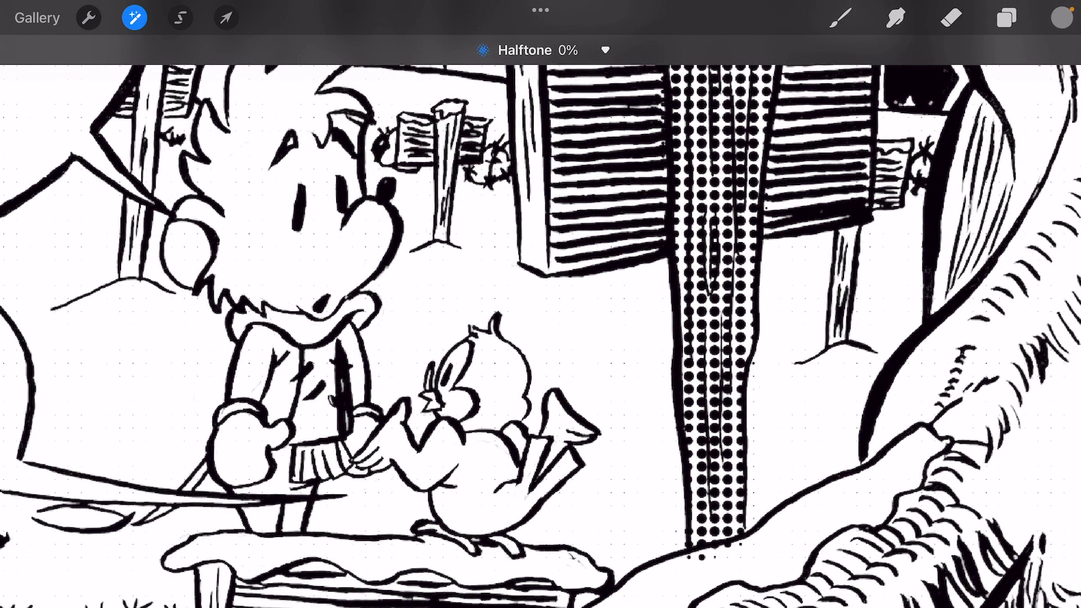
pyautogui.scroll(4, 542, 339)
pyautogui.scroll(1, 541, 338)
pyautogui.scroll(-2, 541, 338)
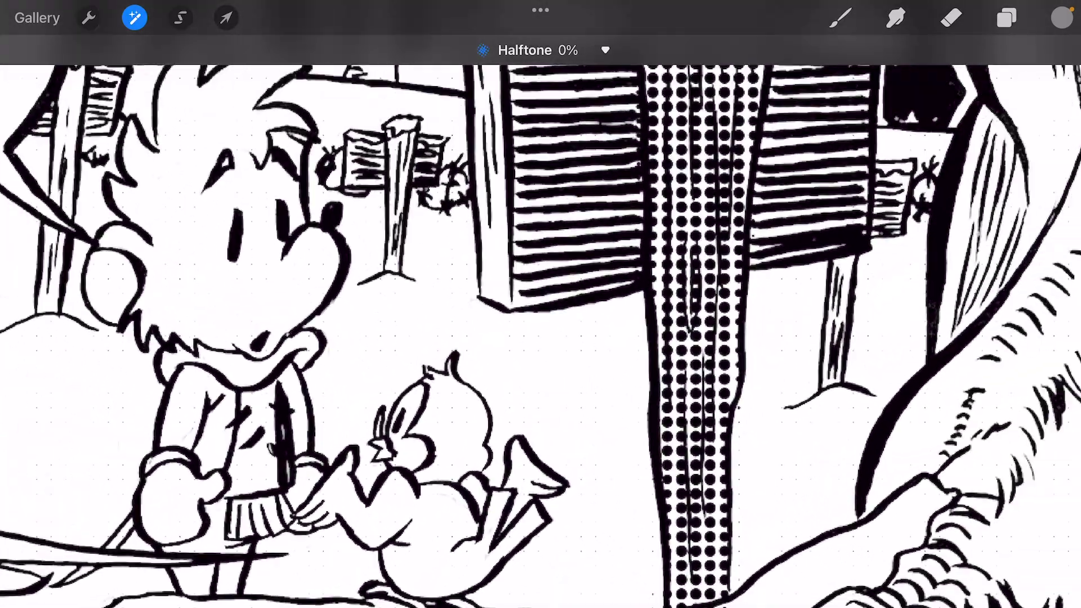
pyautogui.scroll(-1, 541, 338)
pyautogui.scroll(-3, 541, 338)
pyautogui.scroll(-1, 541, 338)
pyautogui.scroll(-1, 541, 338)
pyautogui.scroll(-2, 540, 338)
pyautogui.scroll(-2, 541, 338)
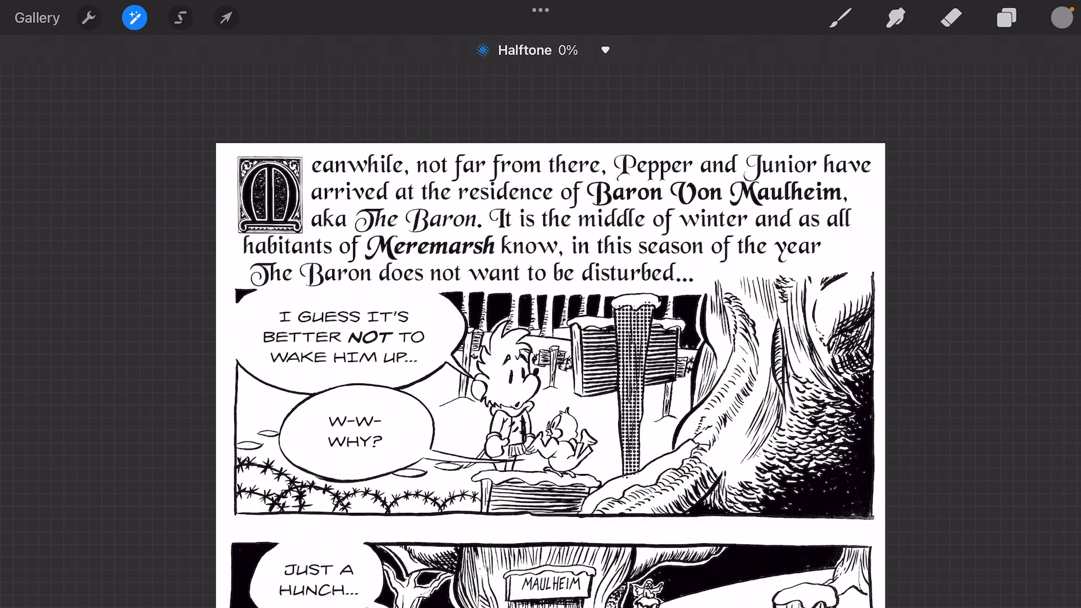
# Show the Layers list with Layer 3 and its dotted signpost.
pyautogui.click(1006, 17)
pyautogui.scroll(3, 541, 339)
pyautogui.scroll(2, 542, 338)
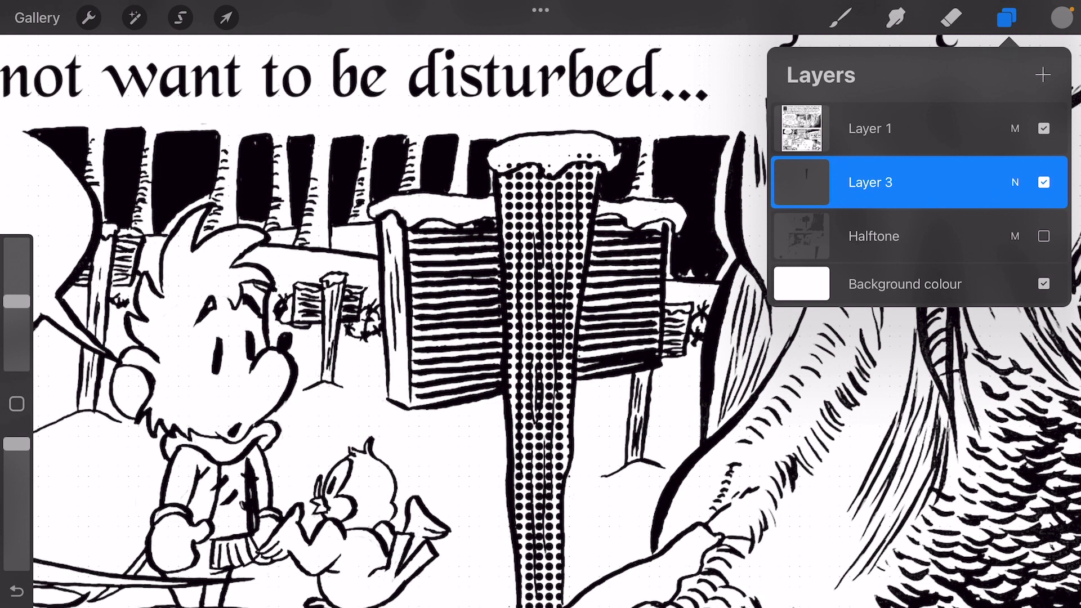
pyautogui.scroll(-3, 541, 321)
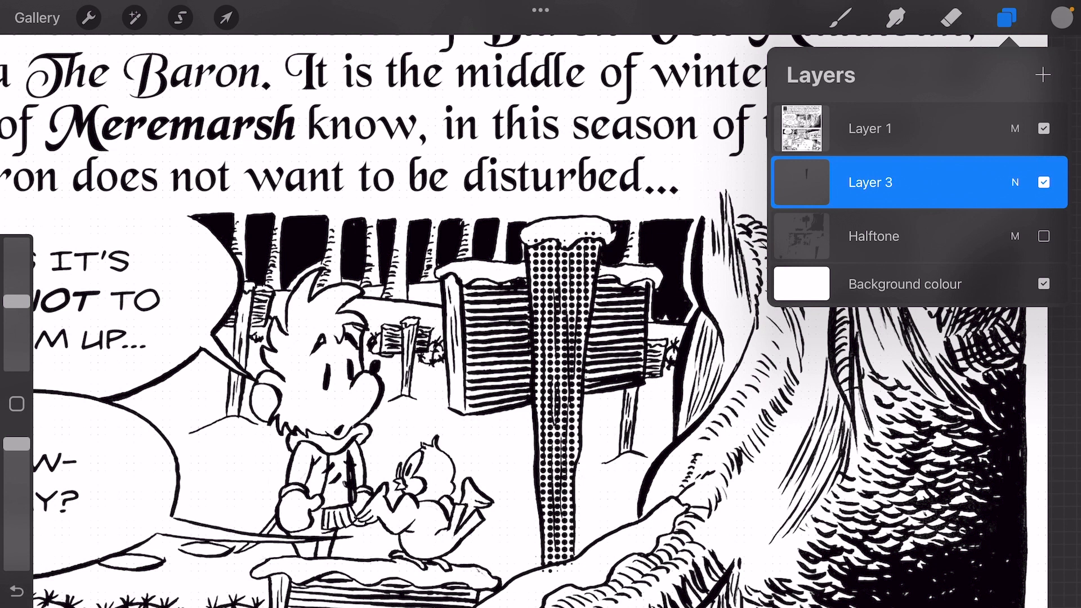
# Delete the dotted signpost layer and lighten the grey to 63% brightness.
pyautogui.moveTo(971, 182); pyautogui.dragTo(845, 183)
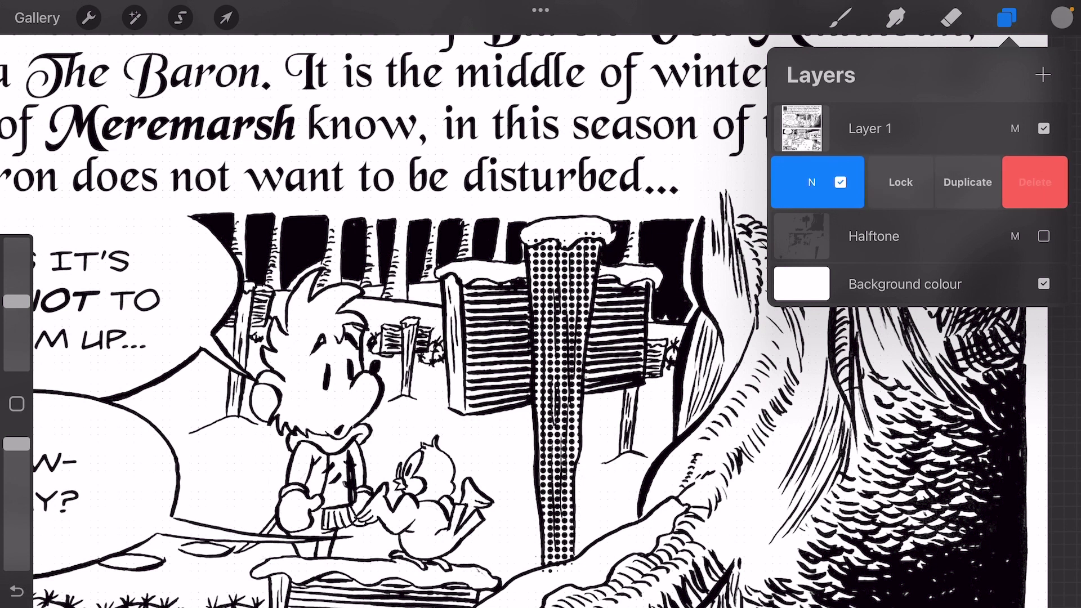
pyautogui.click(1038, 183)
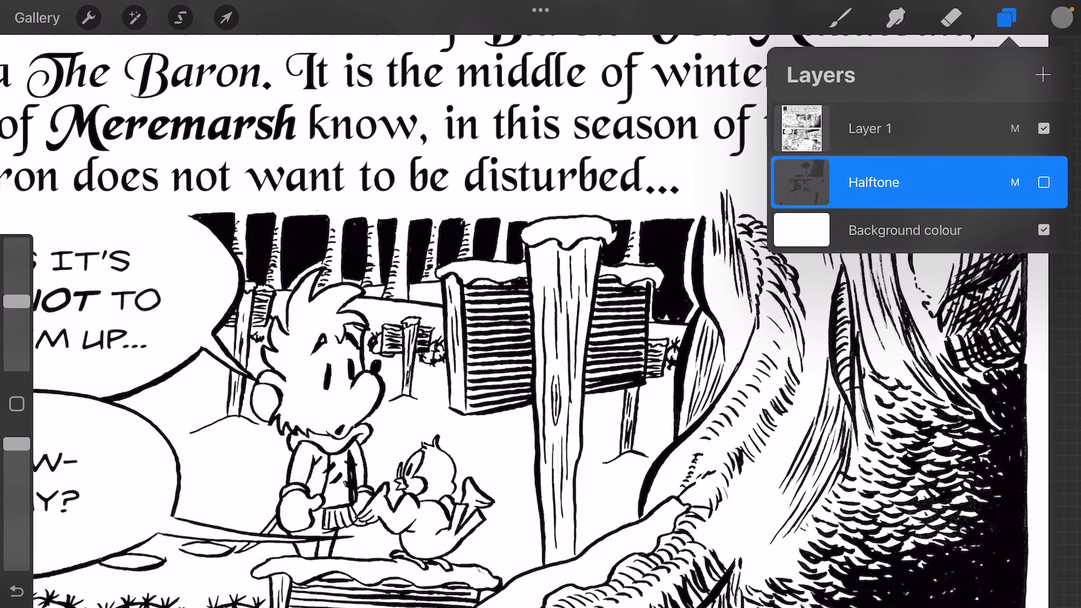
pyautogui.scroll(-3, 541, 337)
pyautogui.click(1062, 17)
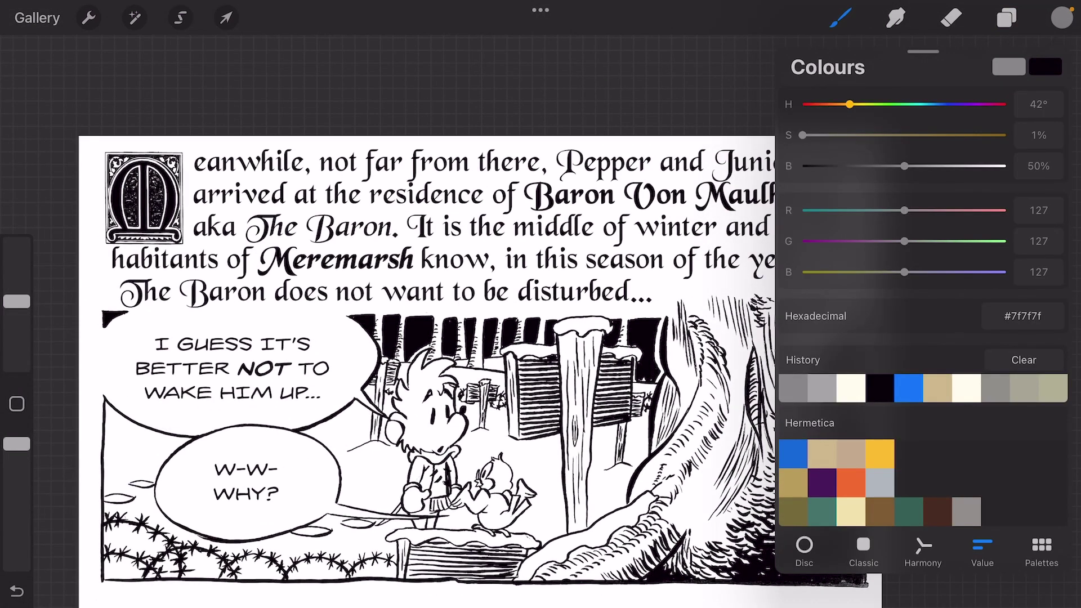
pyautogui.moveTo(905, 166); pyautogui.dragTo(930, 166)
pyautogui.scroll(-3, 482, 372)
# Add a new layer and flood the whole page with the light grey.
pyautogui.click(1006, 17)
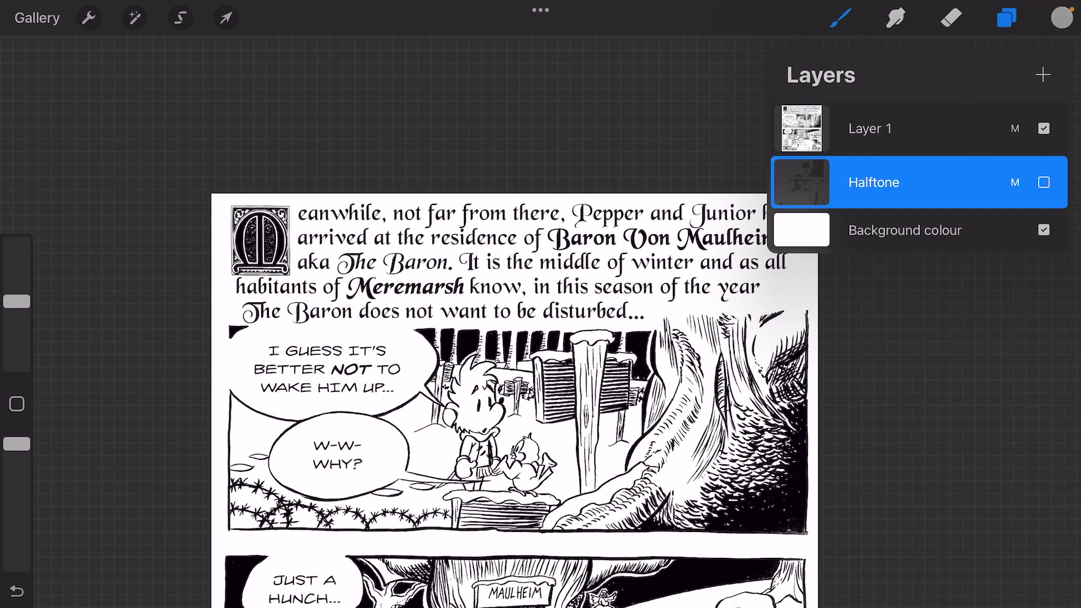
pyautogui.click(1043, 75)
pyautogui.click(634, 241)
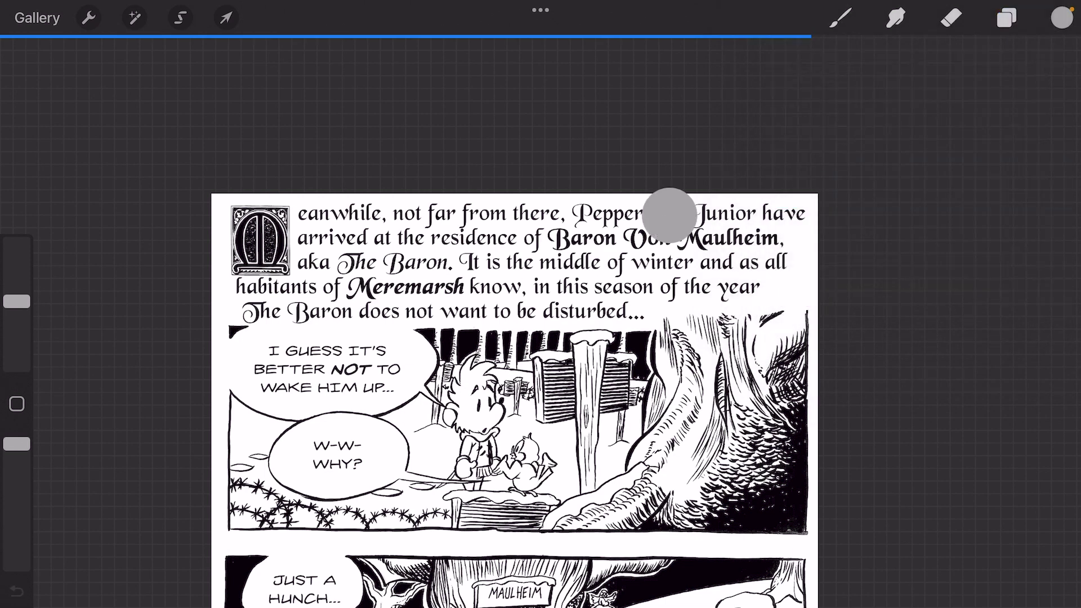
pyautogui.moveTo(634, 241); pyautogui.dragTo(484, 464)
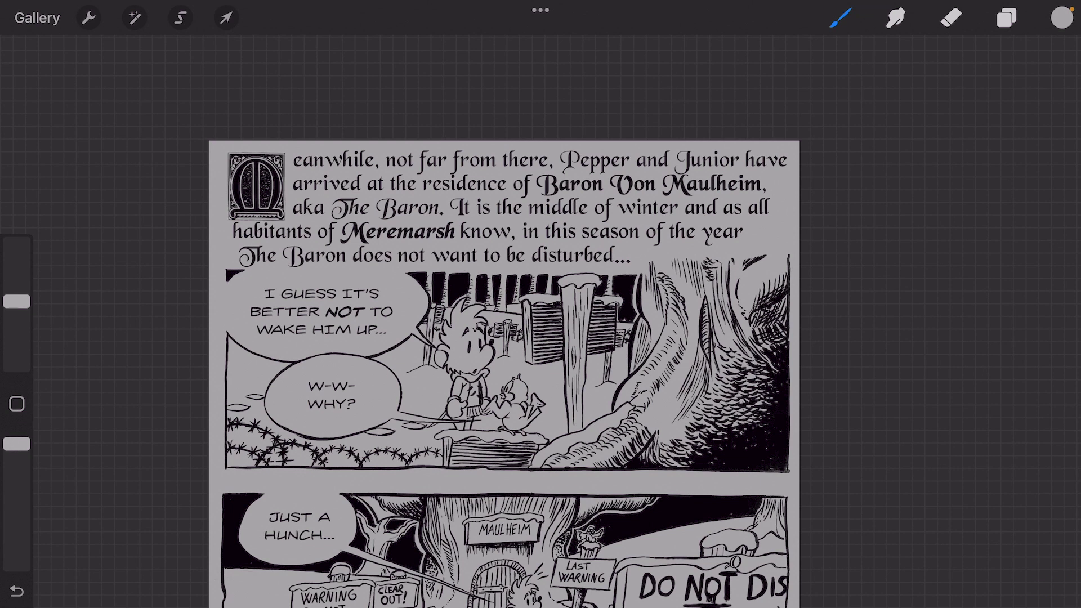
# Turn the page-wide grey fill into Newspaper halftone dots at 12%.
pyautogui.click(1007, 17)
pyautogui.click(1008, 17)
pyautogui.click(135, 17)
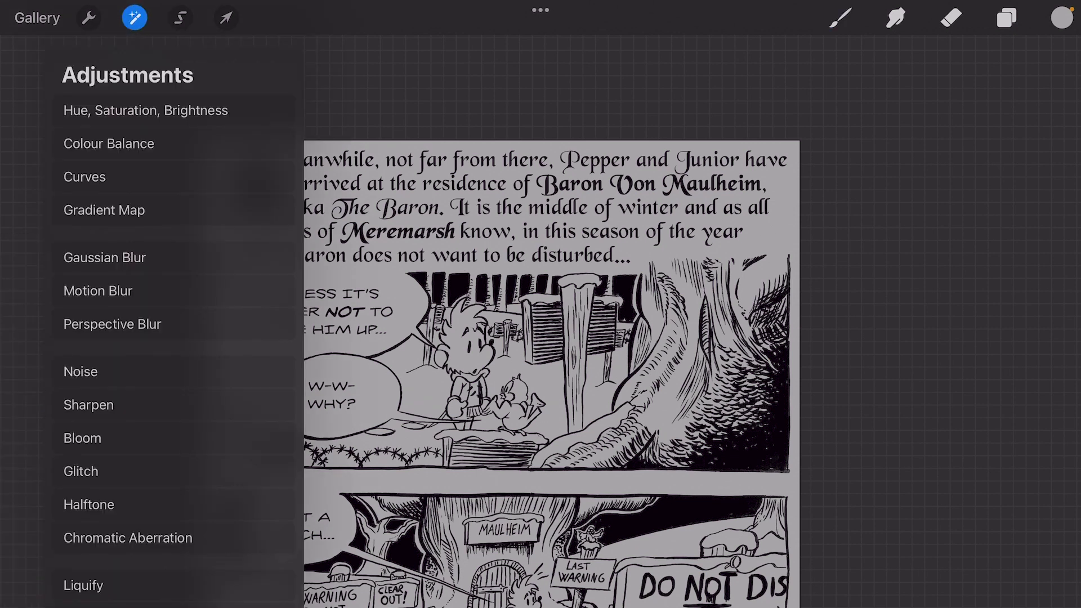
pyautogui.click(89, 504)
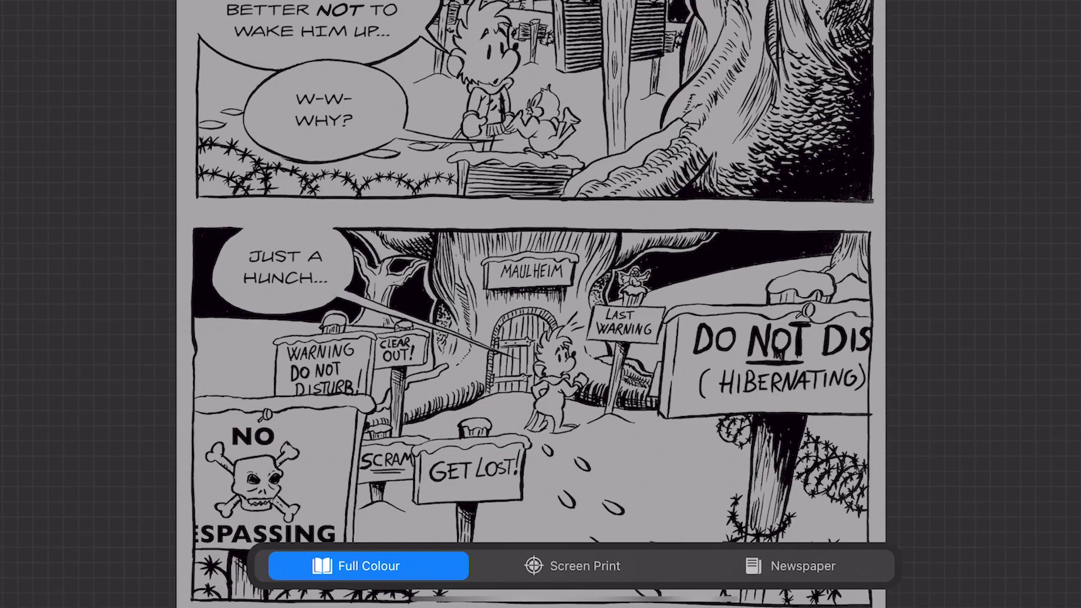
pyautogui.click(586, 566)
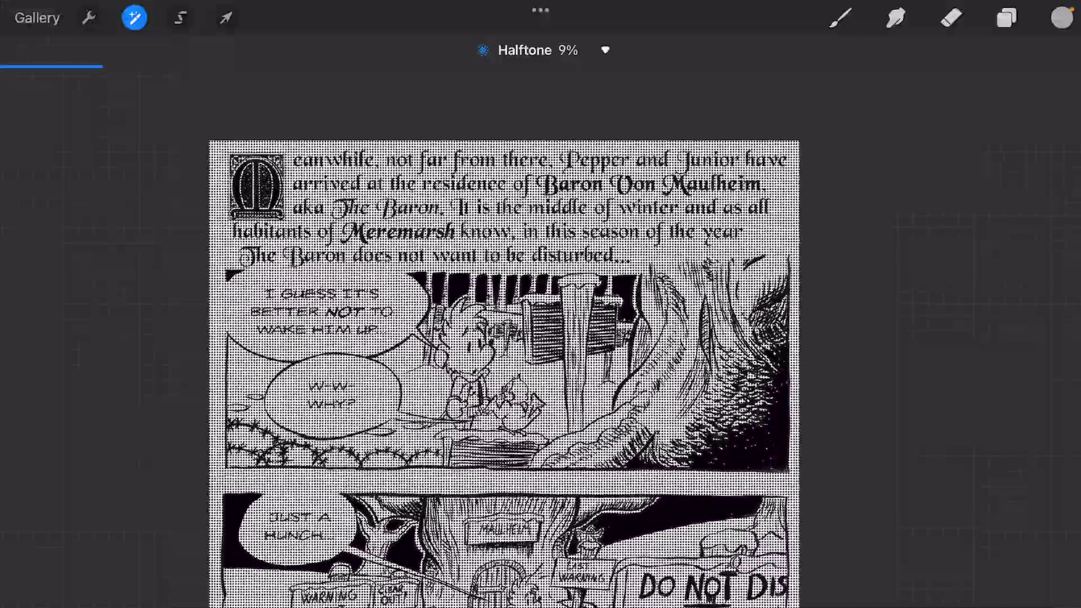
pyautogui.moveTo(507, 338); pyautogui.dragTo(558, 338)
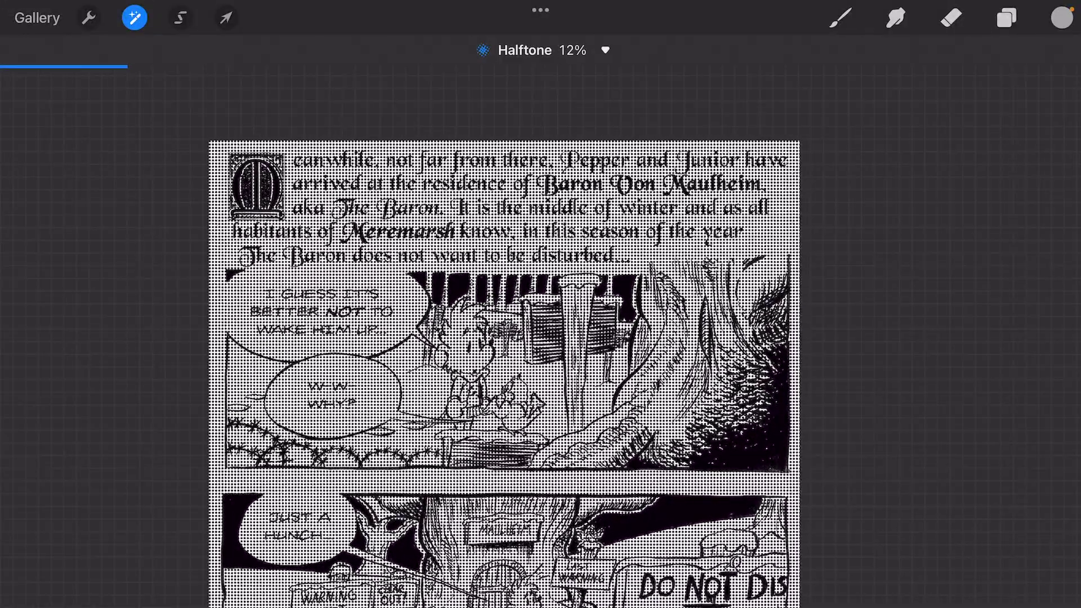
pyautogui.click(1006, 17)
pyautogui.scroll(5, 448, 338)
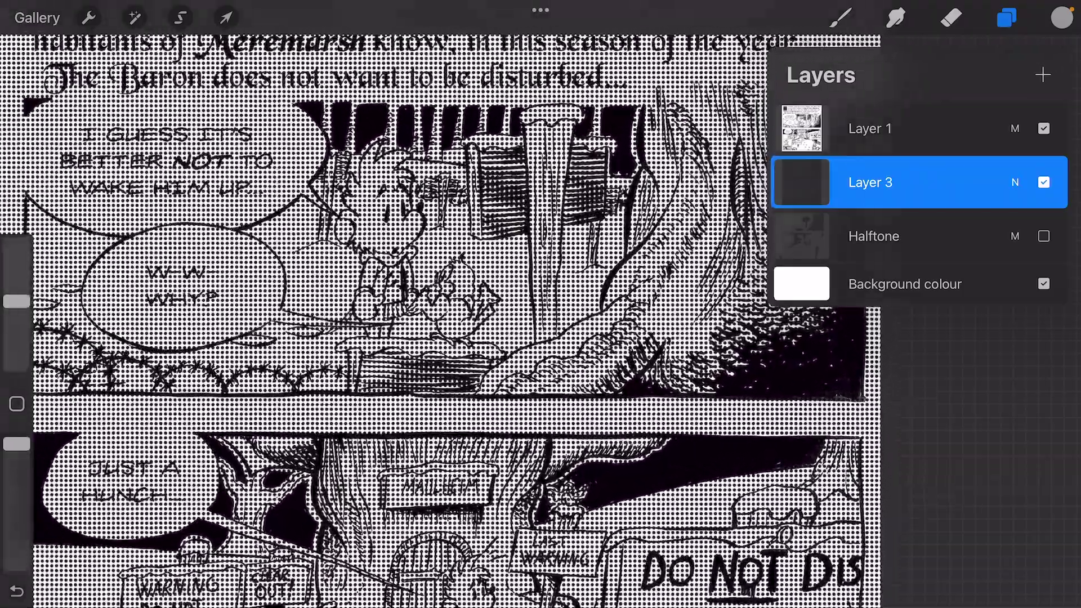
pyautogui.scroll(-3, 439, 339)
pyautogui.scroll(3, 457, 338)
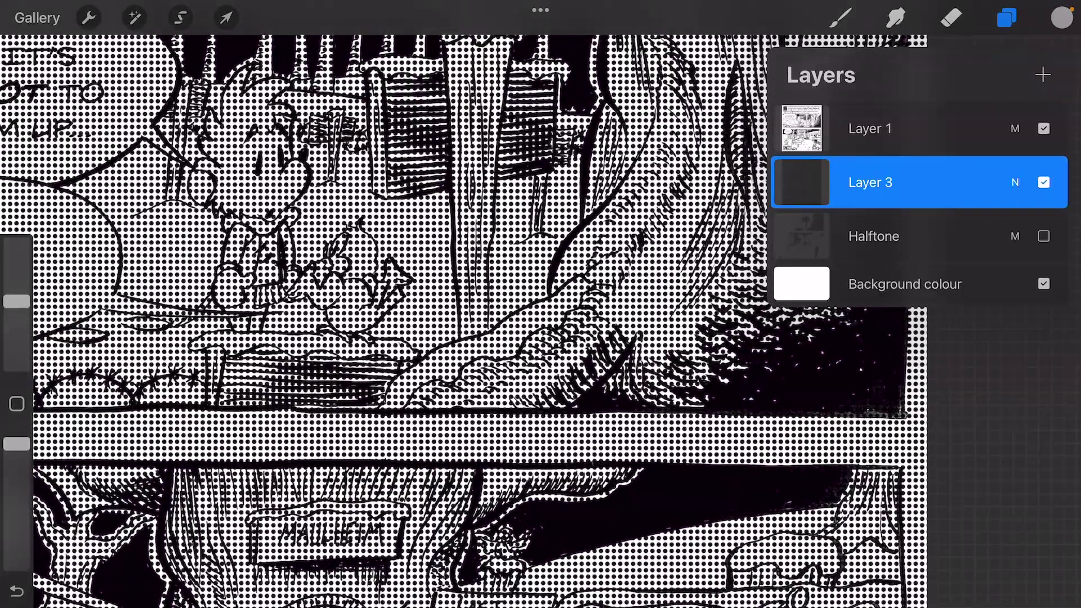
pyautogui.scroll(-3, 474, 380)
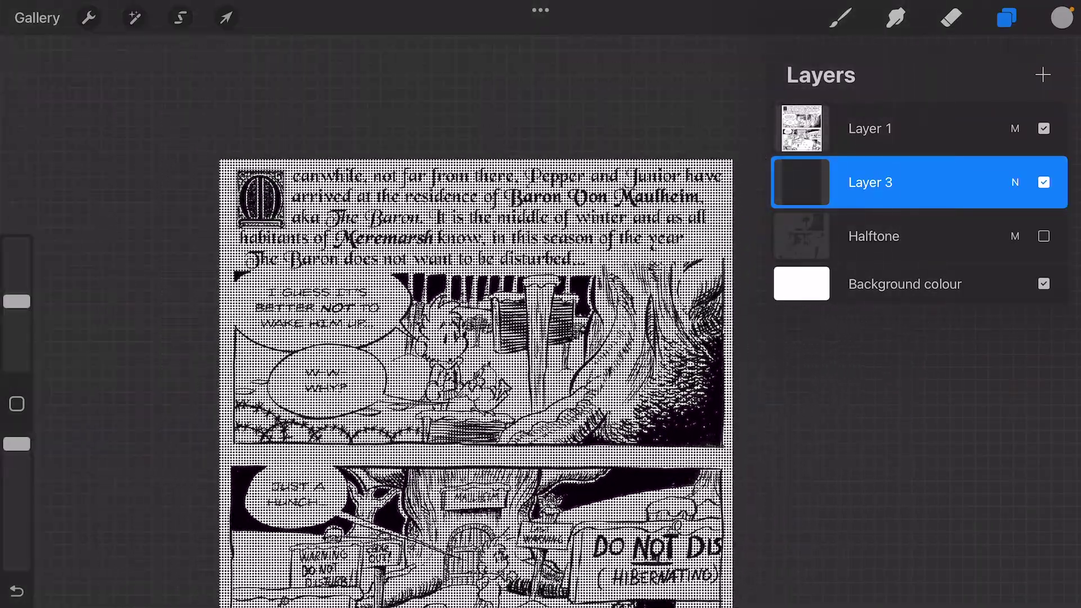
# Rotate the page-wide dot layer to 45° using the transform handle with snapping checked.
pyautogui.click(226, 17)
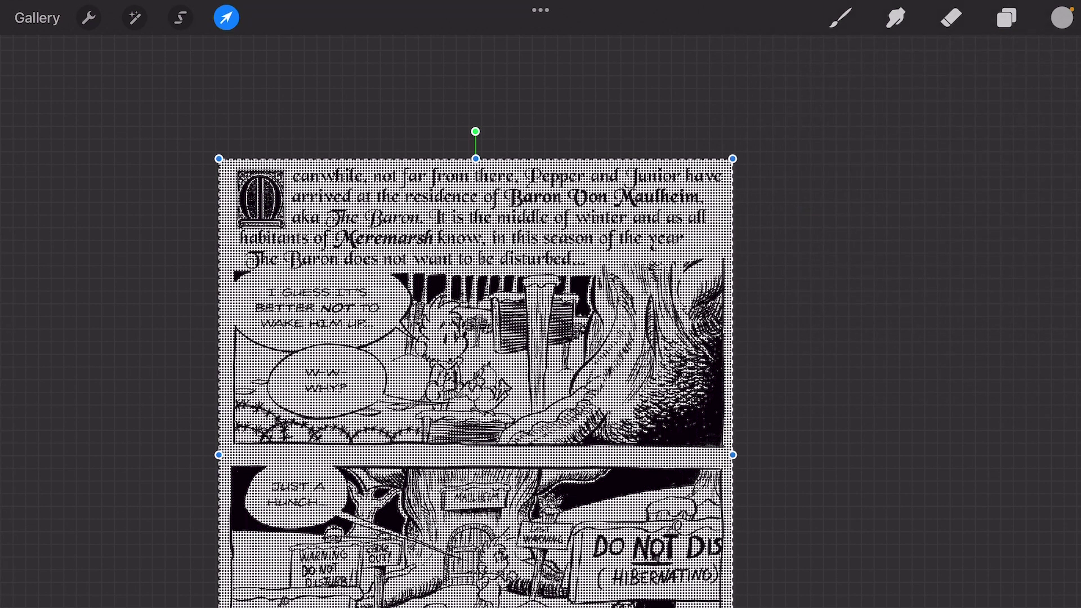
pyautogui.click(288, 601)
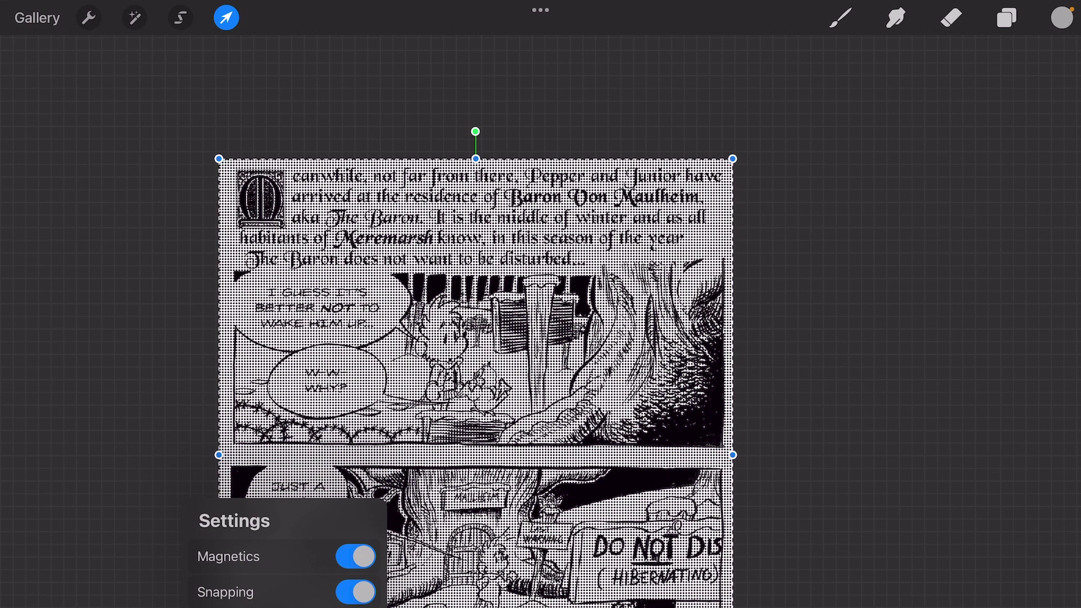
pyautogui.click(288, 602)
pyautogui.moveTo(476, 130)
pyautogui.mouseDown()
pyautogui.moveTo(643, 163)
pyautogui.moveTo(717, 216)
pyautogui.mouseUp()
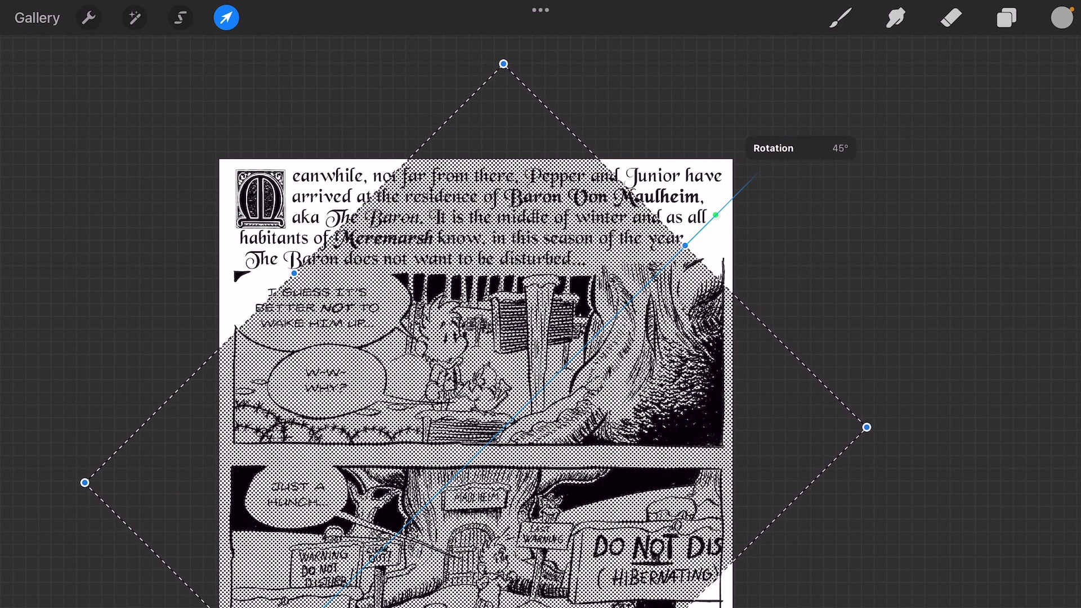
pyautogui.moveTo(716, 216); pyautogui.dragTo(717, 215)
pyautogui.click(1005, 18)
# Duplicate the rotated dot layer and toggle the lower copy's visibility.
pyautogui.moveTo(971, 183); pyautogui.dragTo(845, 182)
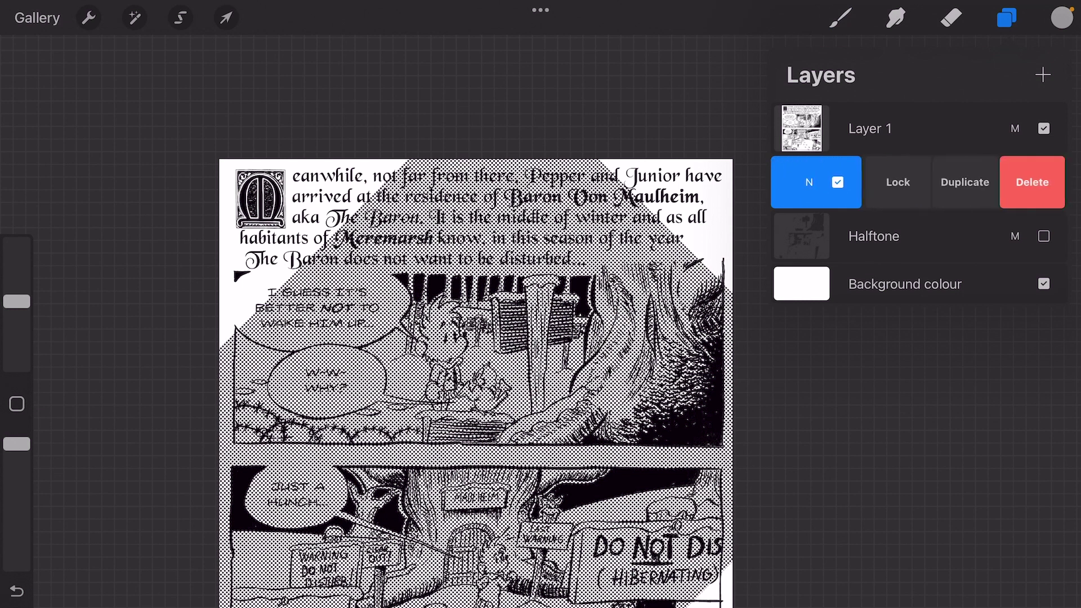
pyautogui.click(966, 183)
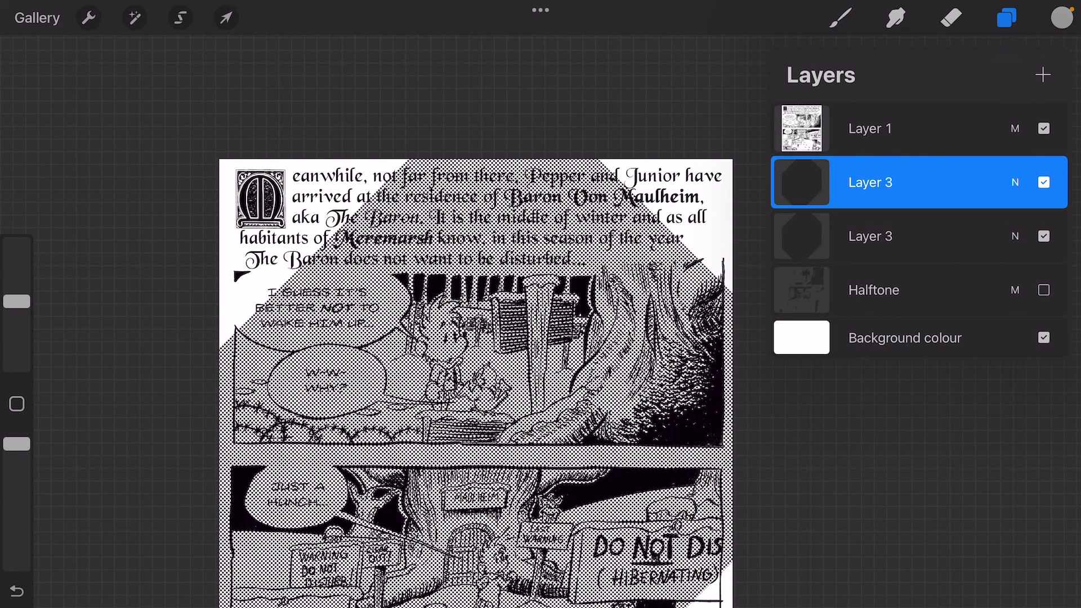
pyautogui.click(1044, 236)
pyautogui.click(1044, 236)
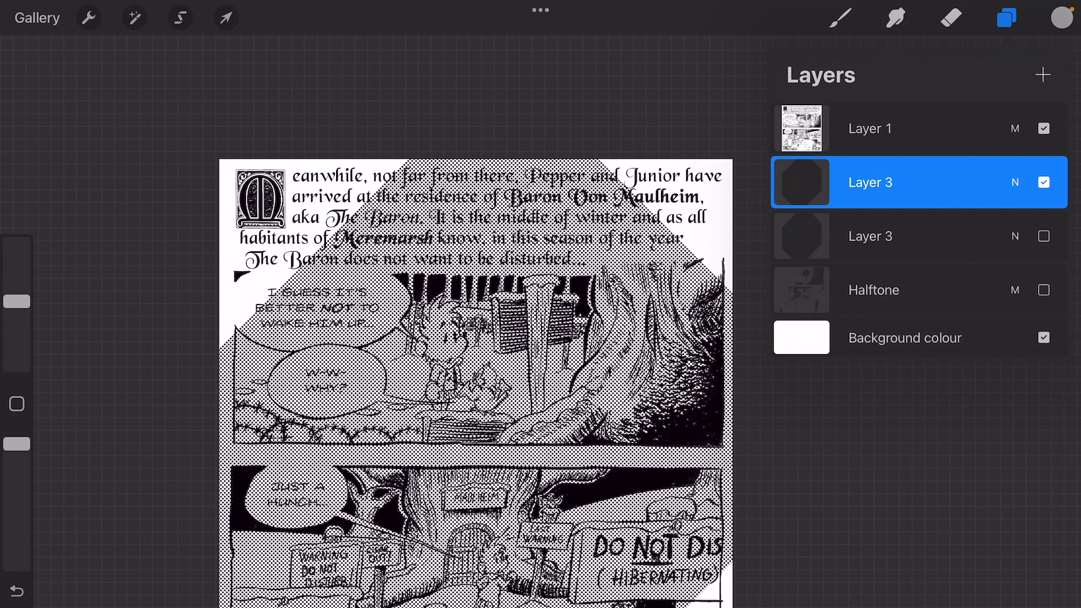
pyautogui.click(801, 182)
pyautogui.click(801, 182)
# Shift the top dot layer upward, then hide it and show the lower copy.
pyautogui.click(225, 16)
pyautogui.moveTo(476, 338); pyautogui.dragTo(475, 256)
pyautogui.click(1006, 17)
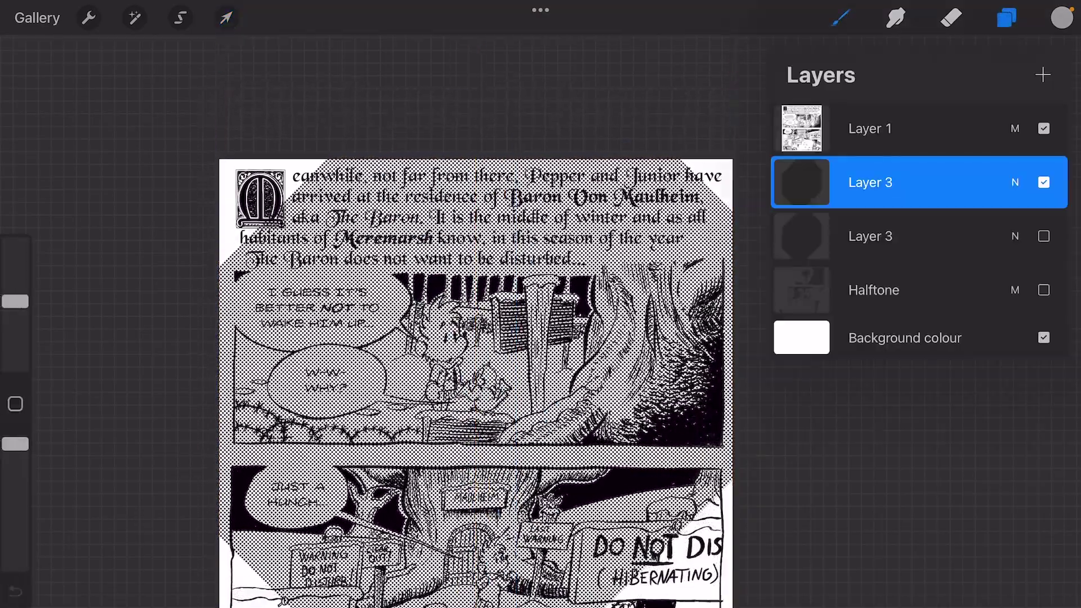
pyautogui.click(871, 236)
pyautogui.click(1045, 183)
pyautogui.click(1045, 237)
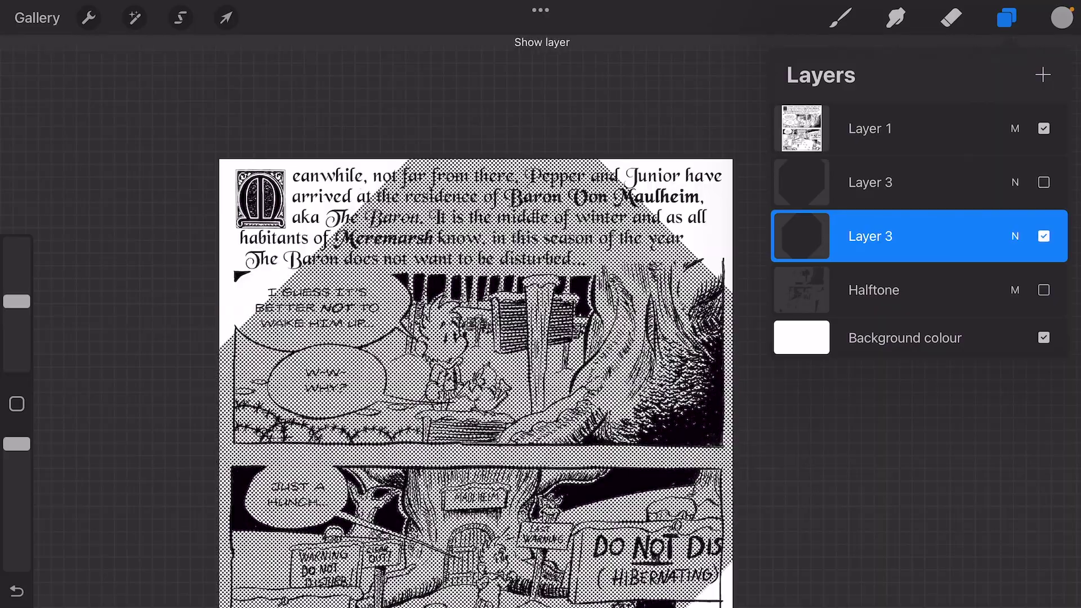
# Slide the lower Layer 3 halftone copy further down the page.
pyautogui.click(226, 17)
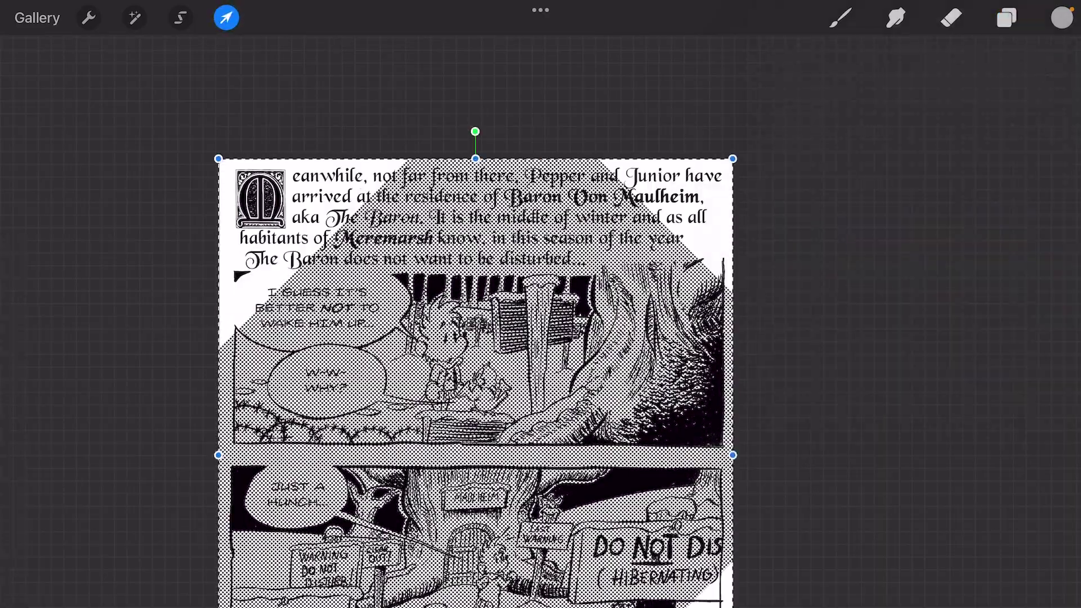
pyautogui.moveTo(475, 338); pyautogui.dragTo(475, 432)
pyautogui.moveTo(476, 380); pyautogui.dragTo(475, 444)
pyautogui.click(1005, 16)
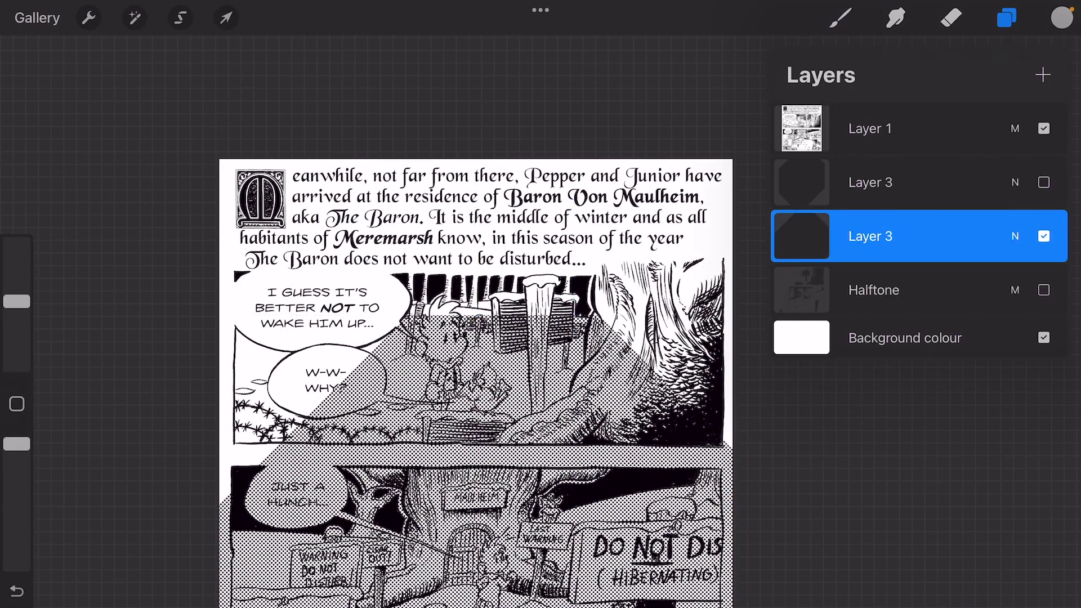
# Show the upper Layer 3, hide the lower copy, and add a mask to the upper layer.
pyautogui.click(1044, 183)
pyautogui.click(1044, 237)
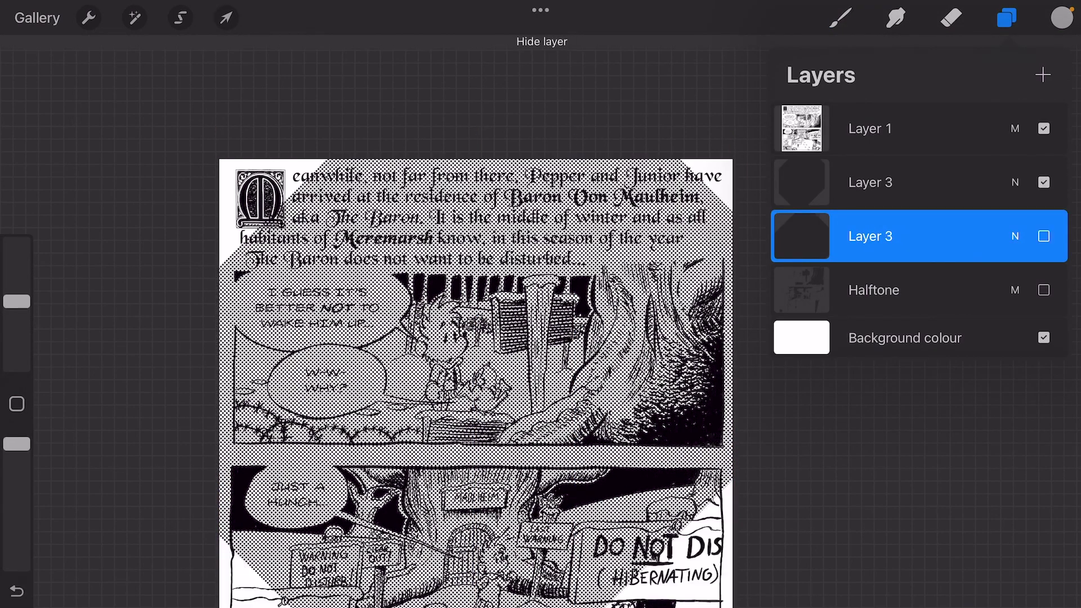
pyautogui.click(871, 182)
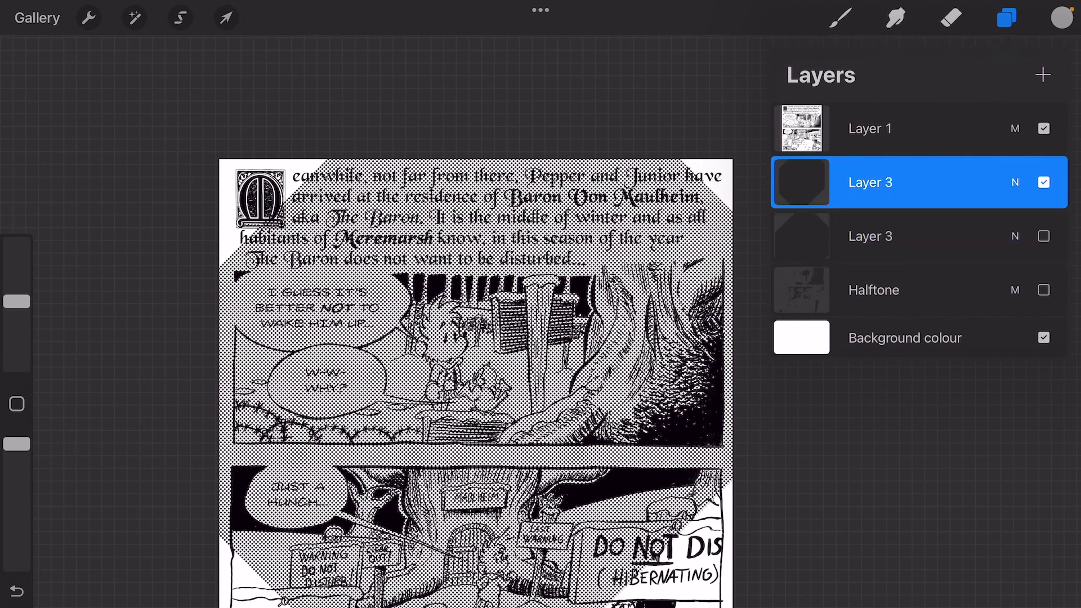
pyautogui.click(871, 183)
pyautogui.click(704, 212)
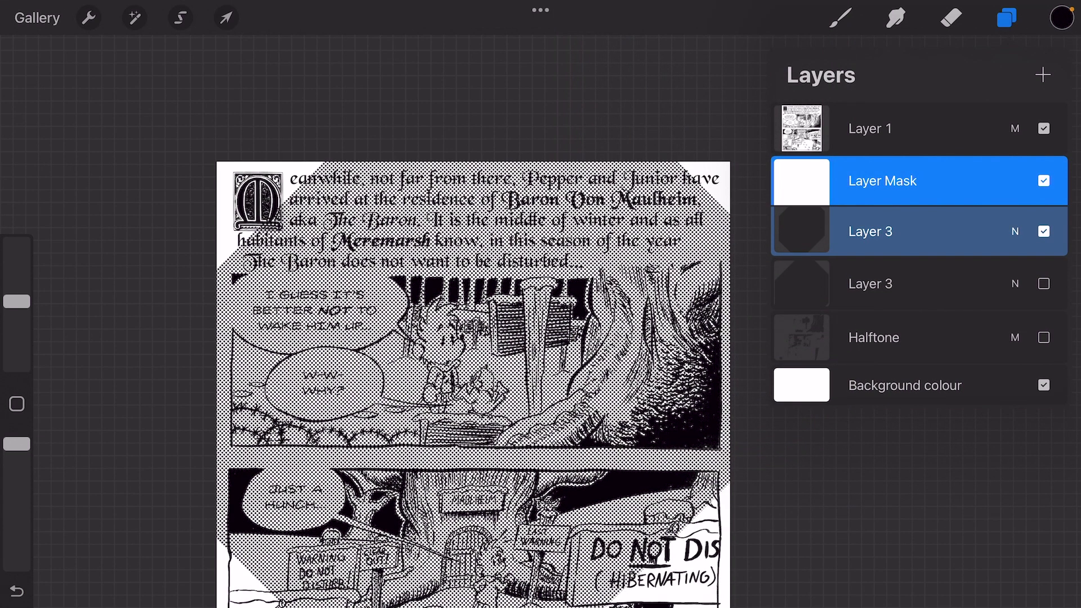
pyautogui.scroll(5, 639, 350)
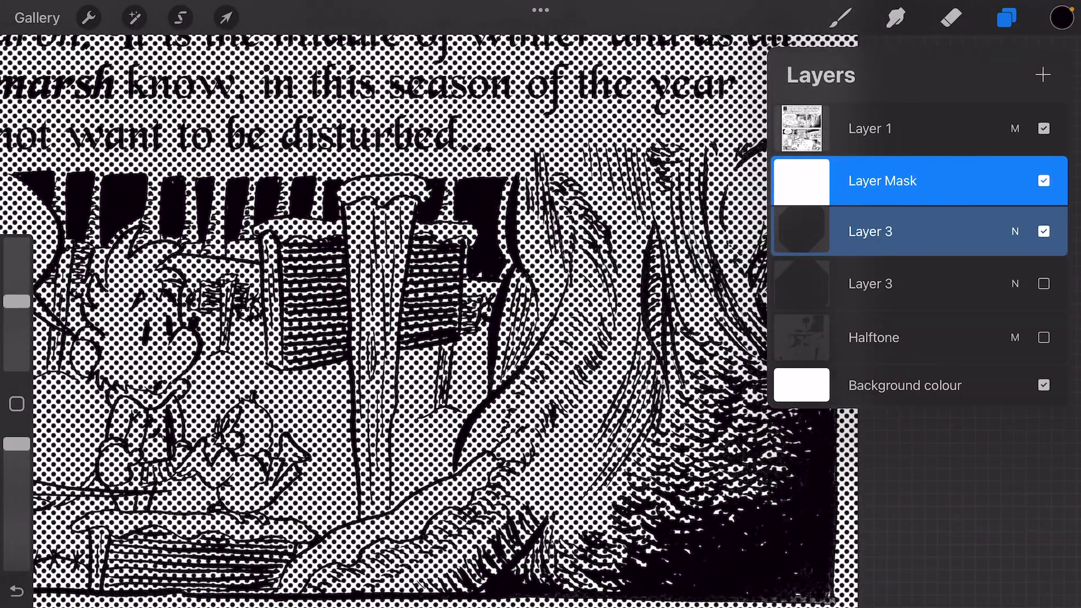
pyautogui.scroll(-5, 430, 321)
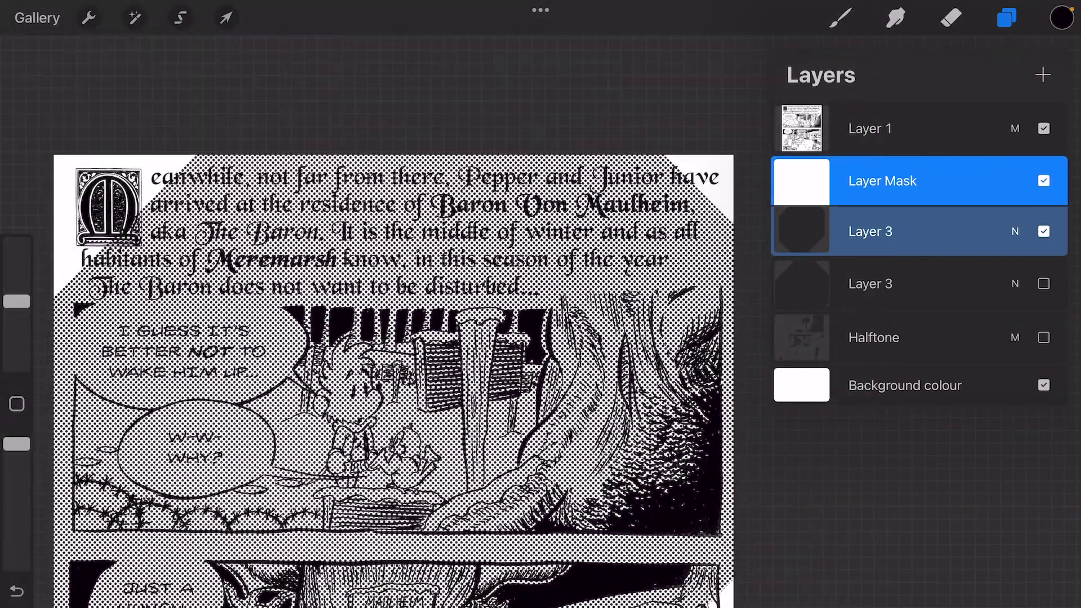
# Invert Layer 3's mask to black so the halftone dots are hidden.
pyautogui.click(802, 181)
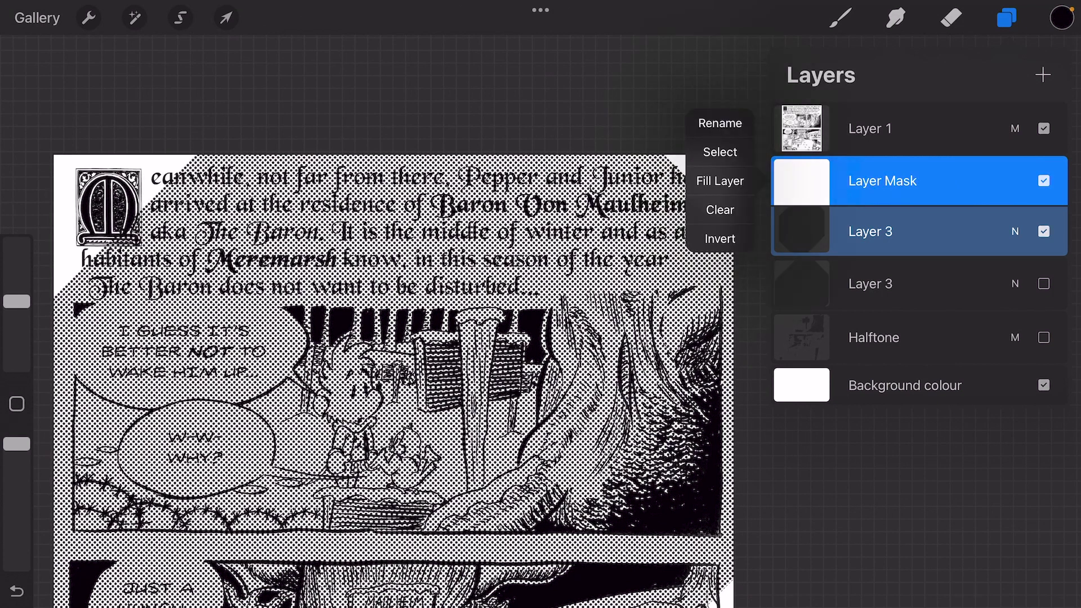
pyautogui.click(721, 238)
pyautogui.click(719, 239)
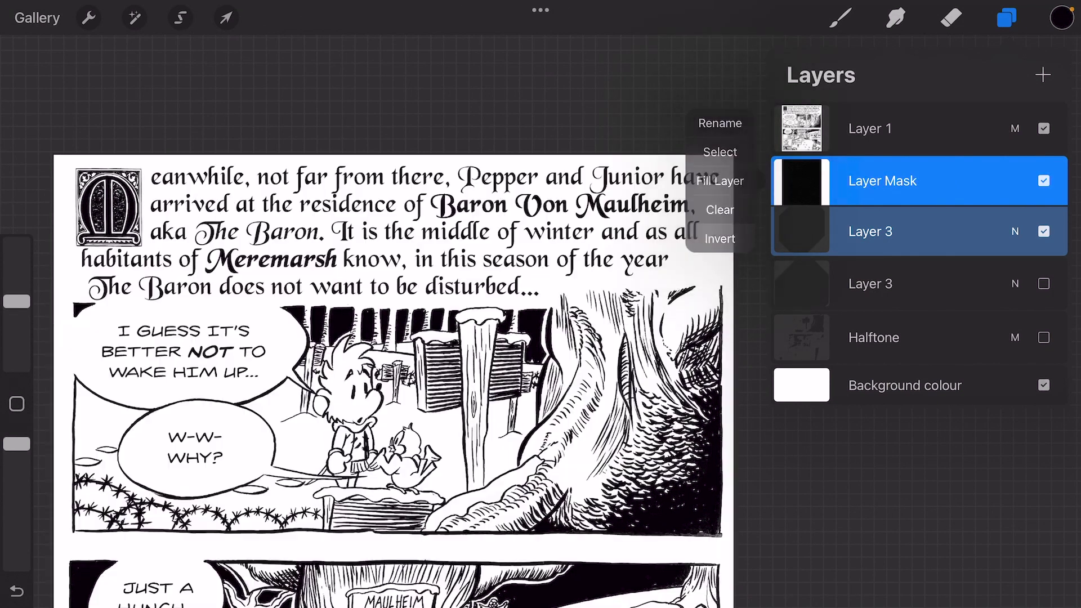
# Pick a light cream colour and paint dots back onto the tall pole.
pyautogui.click(1062, 18)
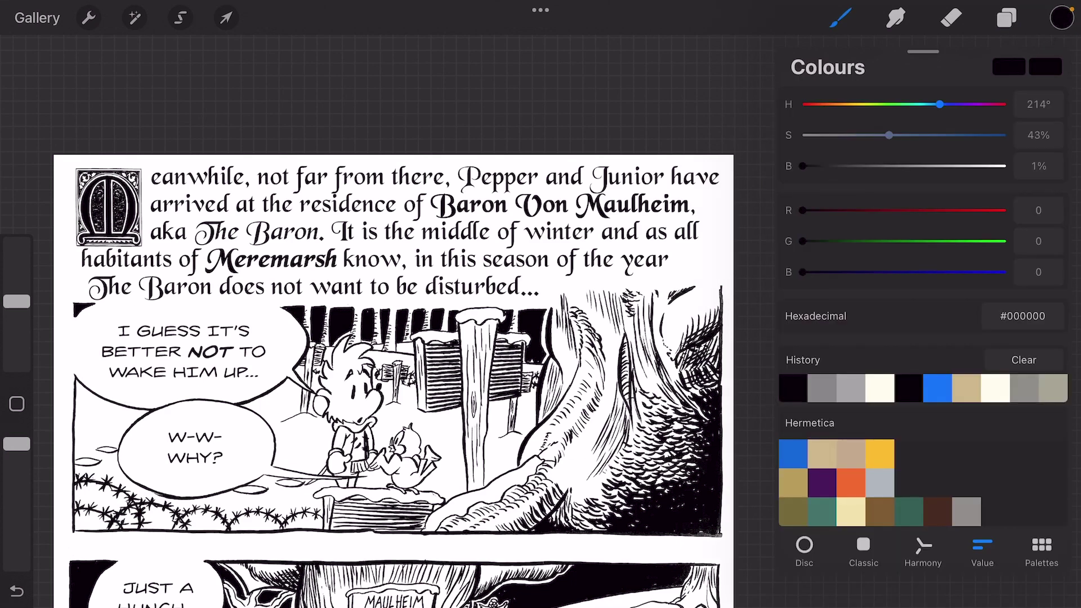
pyautogui.click(879, 389)
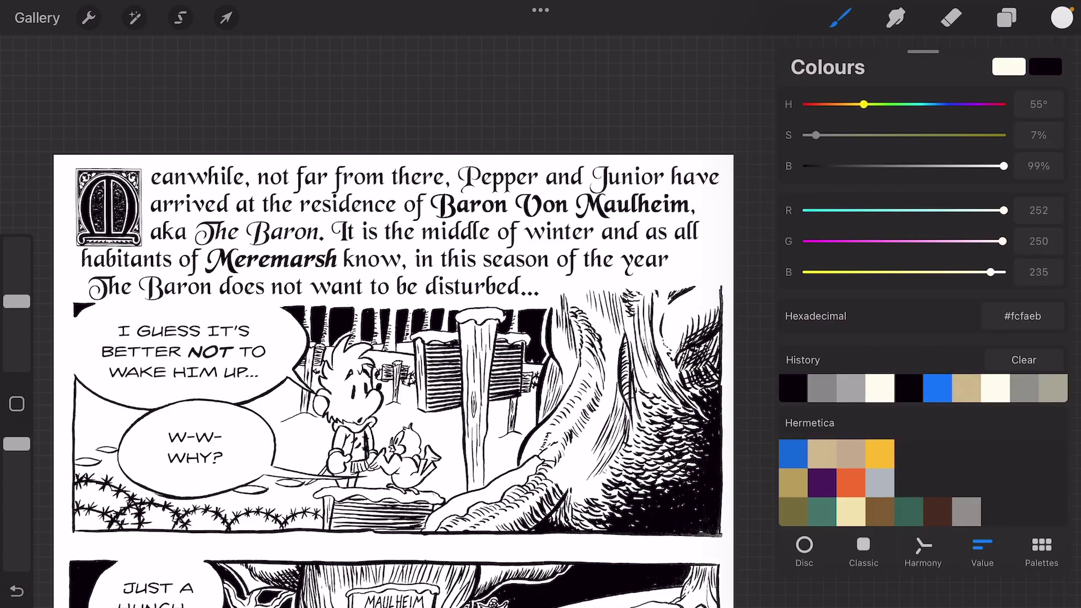
pyautogui.scroll(3, 427, 552)
pyautogui.click(1062, 18)
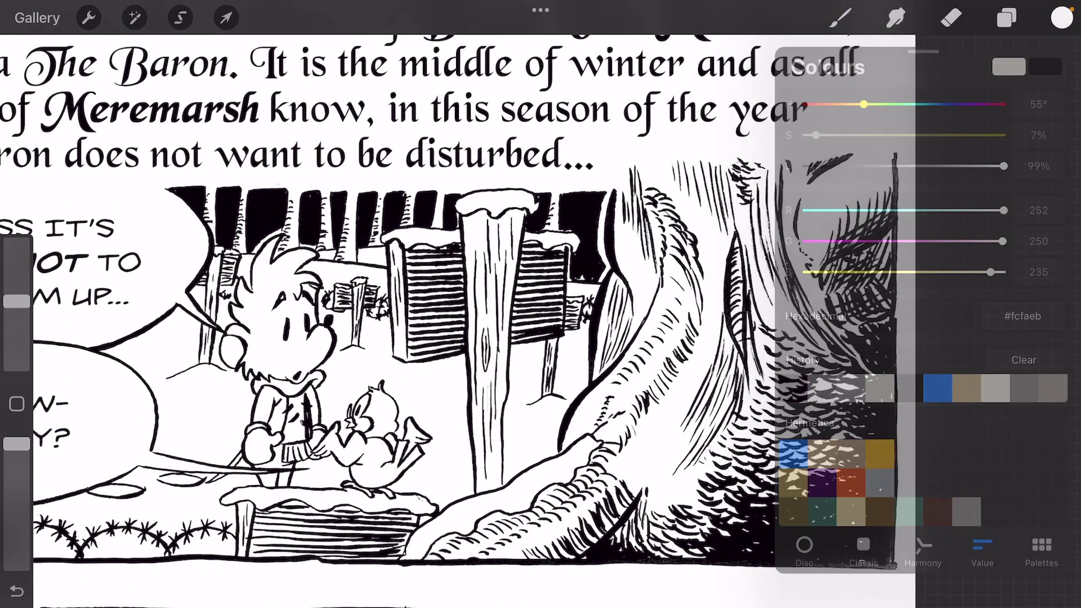
pyautogui.moveTo(486, 221)
pyautogui.mouseDown()
pyautogui.moveTo(477, 294)
pyautogui.moveTo(473, 248)
pyautogui.moveTo(505, 217)
pyautogui.moveTo(484, 456)
pyautogui.moveTo(516, 224)
pyautogui.mouseUp()
pyautogui.moveTo(497, 466); pyautogui.dragTo(498, 489)
# Reveal dots across the left and right sign boards.
pyautogui.moveTo(396, 244)
pyautogui.mouseDown()
pyautogui.moveTo(399, 357)
pyautogui.moveTo(426, 342)
pyautogui.mouseUp()
pyautogui.moveTo(448, 258); pyautogui.dragTo(456, 347)
pyautogui.moveTo(520, 249); pyautogui.dragTo(522, 322)
pyautogui.moveTo(541, 267); pyautogui.dragTo(553, 326)
# Reveal dots along the tree trunk's top, centre and left side with a larger brush.
pyautogui.moveTo(635, 196); pyautogui.dragTo(663, 313)
pyautogui.moveTo(640, 169)
pyautogui.mouseDown()
pyautogui.moveTo(740, 165)
pyautogui.moveTo(765, 176)
pyautogui.mouseUp()
pyautogui.moveTo(668, 180)
pyautogui.mouseDown()
pyautogui.moveTo(699, 236)
pyautogui.moveTo(702, 208)
pyautogui.mouseUp()
pyautogui.moveTo(16, 301); pyautogui.dragTo(17, 284)
pyautogui.moveTo(714, 184)
pyautogui.mouseDown()
pyautogui.moveTo(705, 271)
pyautogui.moveTo(747, 281)
pyautogui.mouseUp()
pyautogui.moveTo(758, 186); pyautogui.dragTo(727, 364)
pyautogui.moveTo(708, 267); pyautogui.dragTo(691, 389)
pyautogui.moveTo(682, 302); pyautogui.dragTo(635, 422)
pyautogui.moveTo(676, 346); pyautogui.dragTo(611, 450)
pyautogui.moveTo(632, 372)
pyautogui.mouseDown()
pyautogui.moveTo(595, 469)
pyautogui.moveTo(540, 536)
pyautogui.moveTo(486, 558)
pyautogui.moveTo(614, 519)
pyautogui.moveTo(673, 426)
pyautogui.mouseUp()
# Fill the lower trunk's white patches and its dark right part with dots.
pyautogui.moveTo(688, 354); pyautogui.dragTo(634, 453)
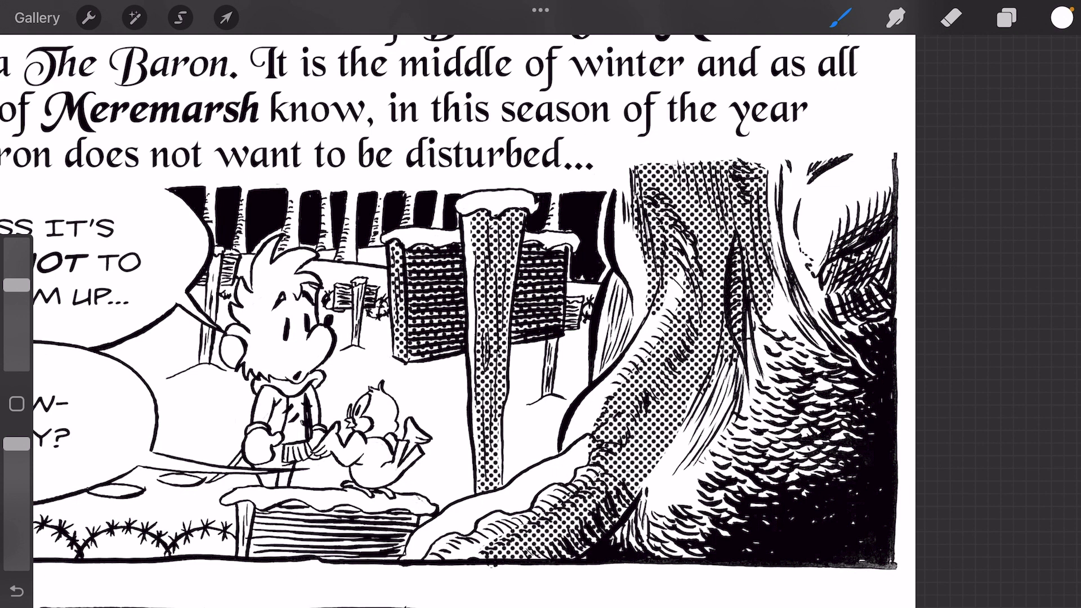
pyautogui.moveTo(713, 376); pyautogui.dragTo(621, 548)
pyautogui.moveTo(689, 470); pyautogui.dragTo(656, 539)
pyautogui.moveTo(709, 409); pyautogui.dragTo(688, 505)
pyautogui.moveTo(720, 410); pyautogui.dragTo(691, 537)
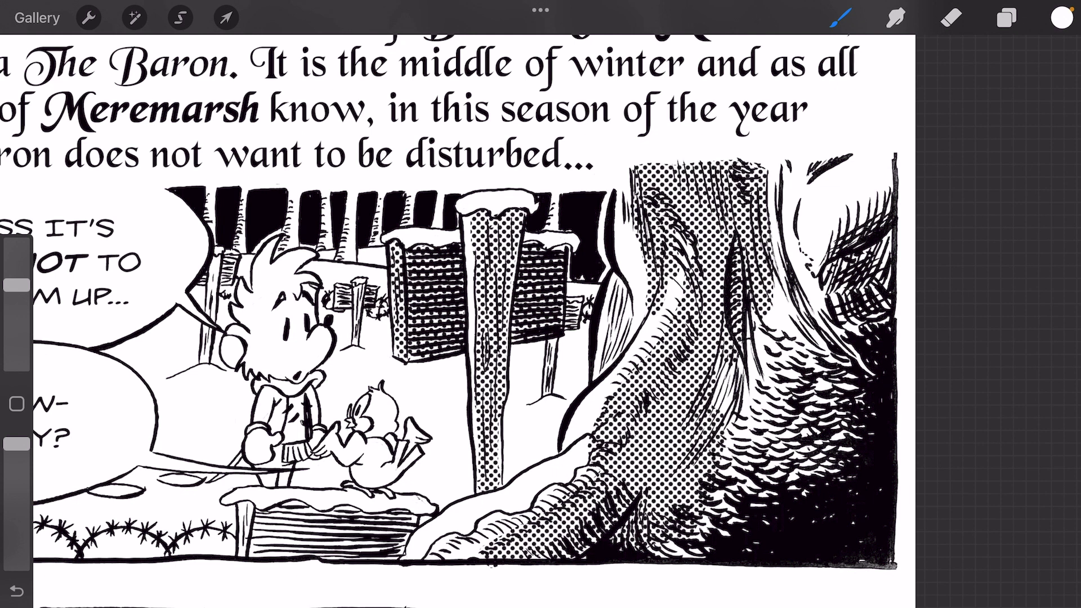
pyautogui.moveTo(718, 493); pyautogui.dragTo(686, 557)
pyautogui.moveTo(743, 521); pyautogui.dragTo(721, 536)
pyautogui.moveTo(766, 474); pyautogui.dragTo(752, 496)
pyautogui.moveTo(769, 385); pyautogui.dragTo(734, 494)
pyautogui.moveTo(765, 319); pyautogui.dragTo(720, 406)
pyautogui.moveTo(771, 207)
pyautogui.mouseDown()
pyautogui.moveTo(770, 180)
pyautogui.moveTo(860, 169)
pyautogui.moveTo(747, 162)
pyautogui.mouseUp()
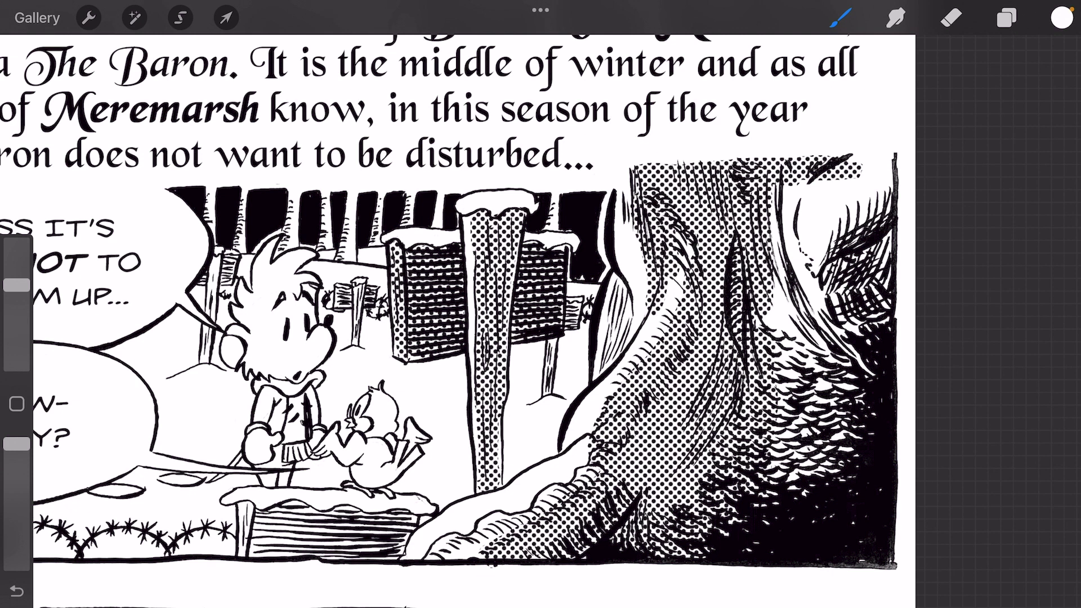
pyautogui.moveTo(885, 177)
pyautogui.mouseDown()
pyautogui.moveTo(843, 154)
pyautogui.moveTo(887, 162)
pyautogui.mouseUp()
pyautogui.moveTo(825, 180); pyautogui.dragTo(776, 275)
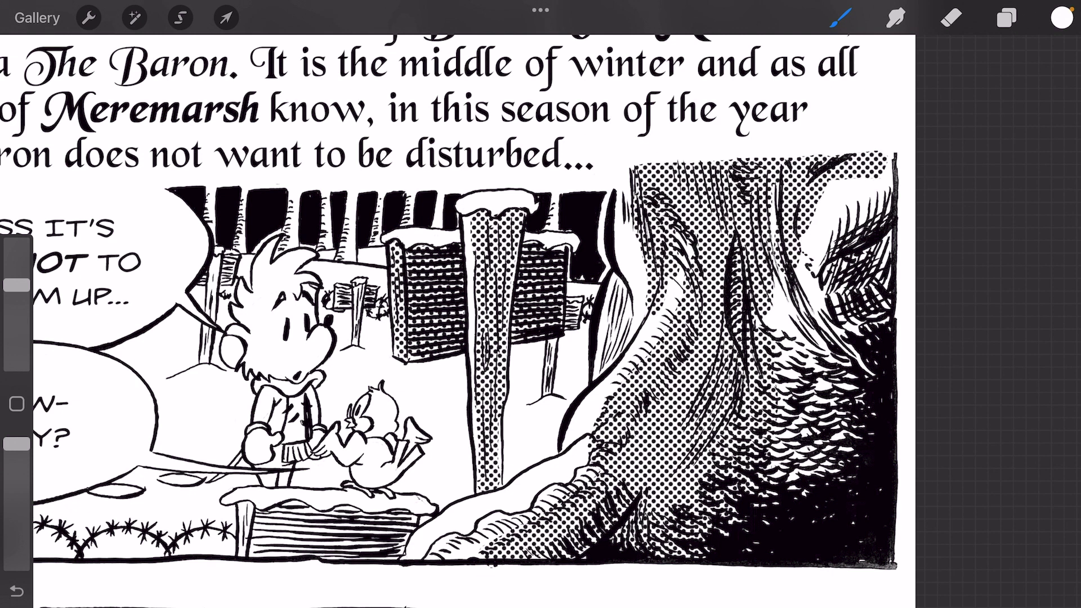
pyautogui.moveTo(774, 205); pyautogui.dragTo(768, 361)
pyautogui.moveTo(763, 325); pyautogui.dragTo(792, 380)
pyautogui.moveTo(816, 287); pyautogui.dragTo(798, 469)
pyautogui.moveTo(837, 279); pyautogui.dragTo(828, 322)
# Reveal dots on the fence post below the bird and the striped fence planks.
pyautogui.moveTo(870, 169); pyautogui.dragTo(811, 279)
pyautogui.scroll(-3, 541, 337)
pyautogui.scroll(5, 541, 338)
pyautogui.moveTo(541, 353)
pyautogui.mouseDown()
pyautogui.moveTo(517, 407)
pyautogui.moveTo(538, 397)
pyautogui.mouseUp()
pyautogui.moveTo(481, 361); pyautogui.dragTo(484, 414)
pyautogui.moveTo(583, 351)
pyautogui.mouseDown()
pyautogui.moveTo(549, 388)
pyautogui.moveTo(651, 340)
pyautogui.mouseUp()
pyautogui.moveTo(705, 370); pyautogui.dragTo(782, 299)
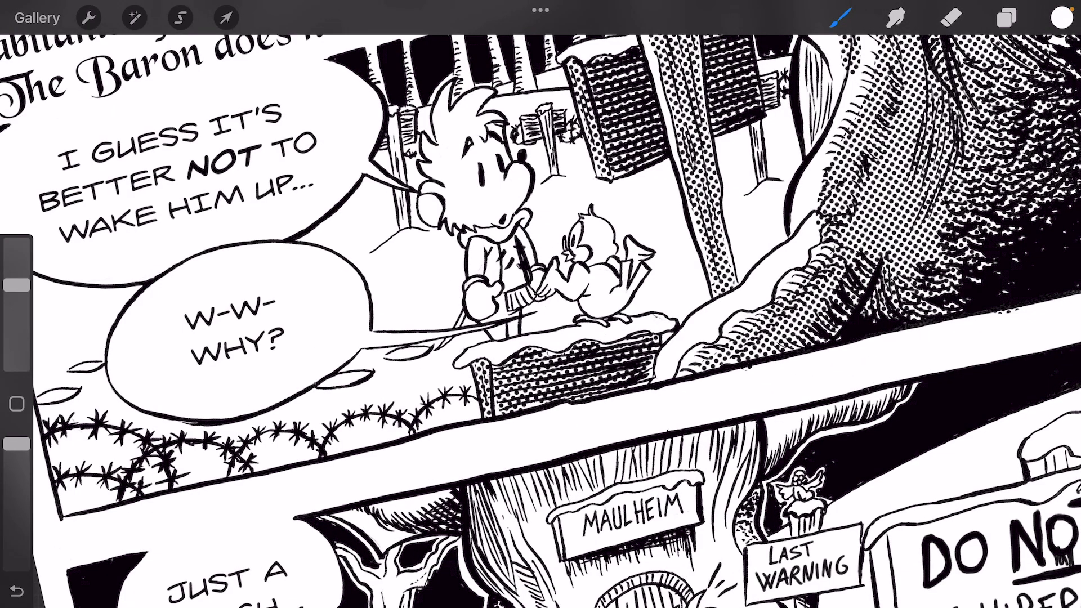
# Add dots to the character's mittens, jacket and collar.
pyautogui.moveTo(471, 290)
pyautogui.mouseDown()
pyautogui.moveTo(486, 320)
pyautogui.moveTo(499, 296)
pyautogui.mouseUp()
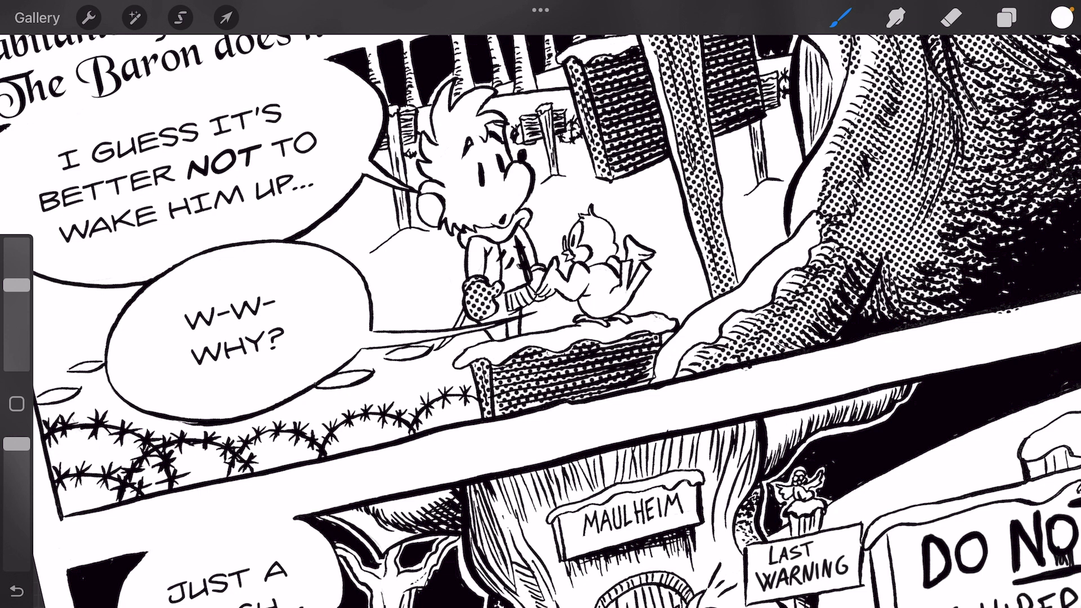
pyautogui.moveTo(533, 275); pyautogui.dragTo(541, 292)
pyautogui.moveTo(505, 250); pyautogui.dragTo(524, 309)
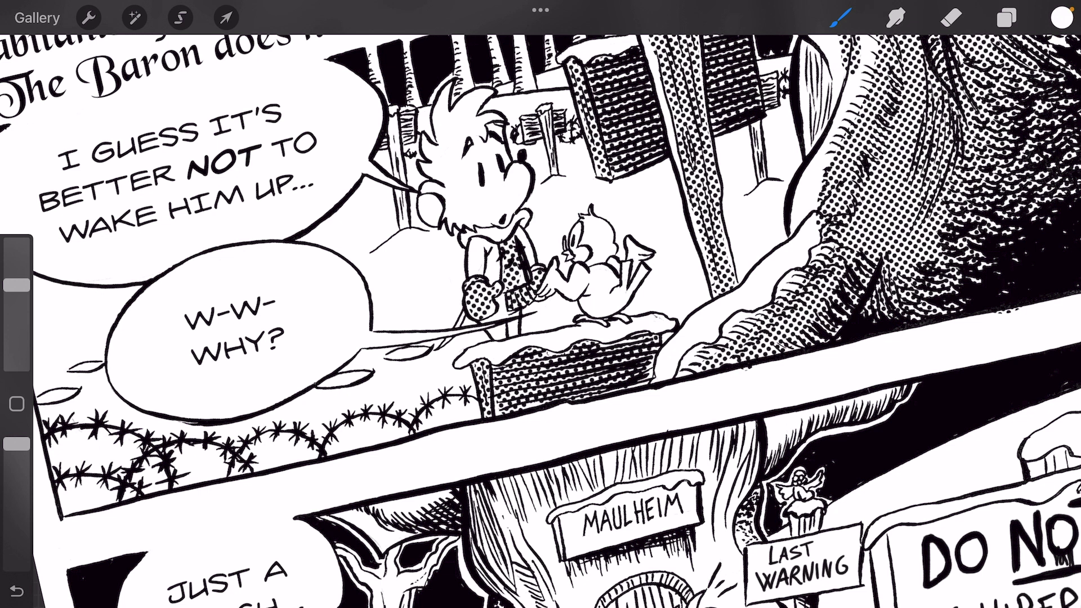
pyautogui.moveTo(463, 237)
pyautogui.mouseDown()
pyautogui.moveTo(490, 230)
pyautogui.moveTo(498, 240)
pyautogui.moveTo(529, 213)
pyautogui.mouseUp()
# Add dots to the posts left of the character and the small background signpost.
pyautogui.moveTo(395, 127); pyautogui.dragTo(404, 224)
pyautogui.moveTo(402, 119); pyautogui.dragTo(406, 144)
pyautogui.moveTo(524, 128)
pyautogui.mouseDown()
pyautogui.moveTo(535, 140)
pyautogui.moveTo(545, 131)
pyautogui.moveTo(553, 169)
pyautogui.mouseUp()
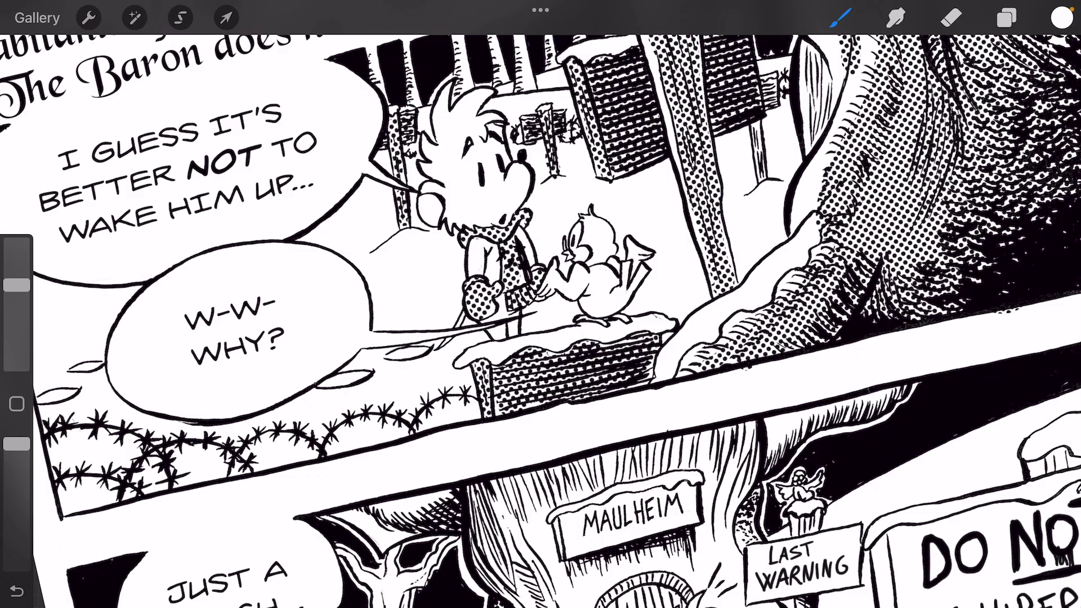
pyautogui.scroll(-5, 541, 305)
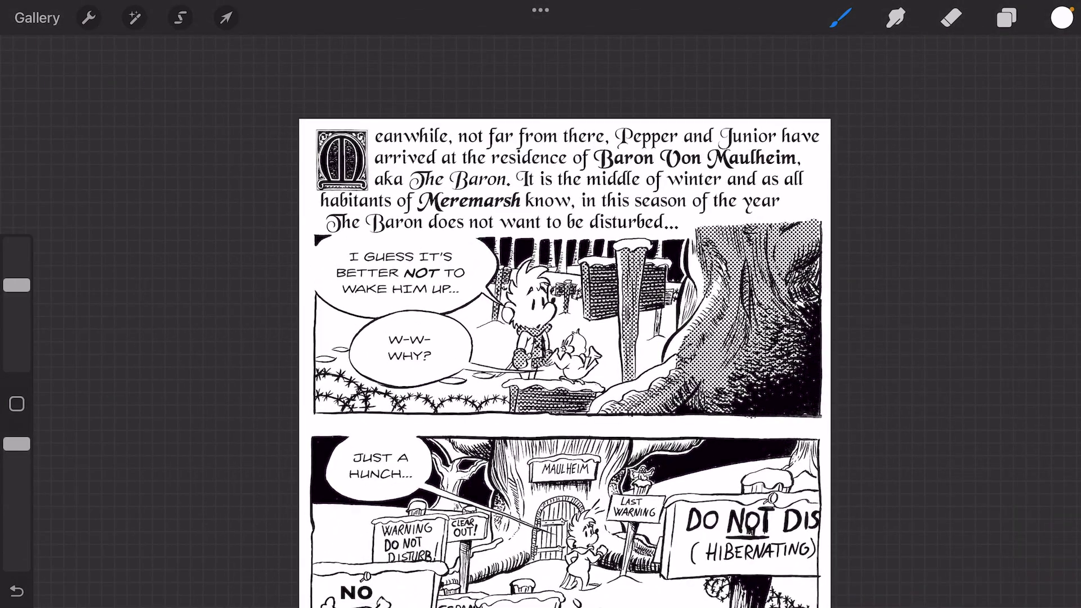
# Set the paint colour back to black in the Colours panel.
pyautogui.click(1061, 17)
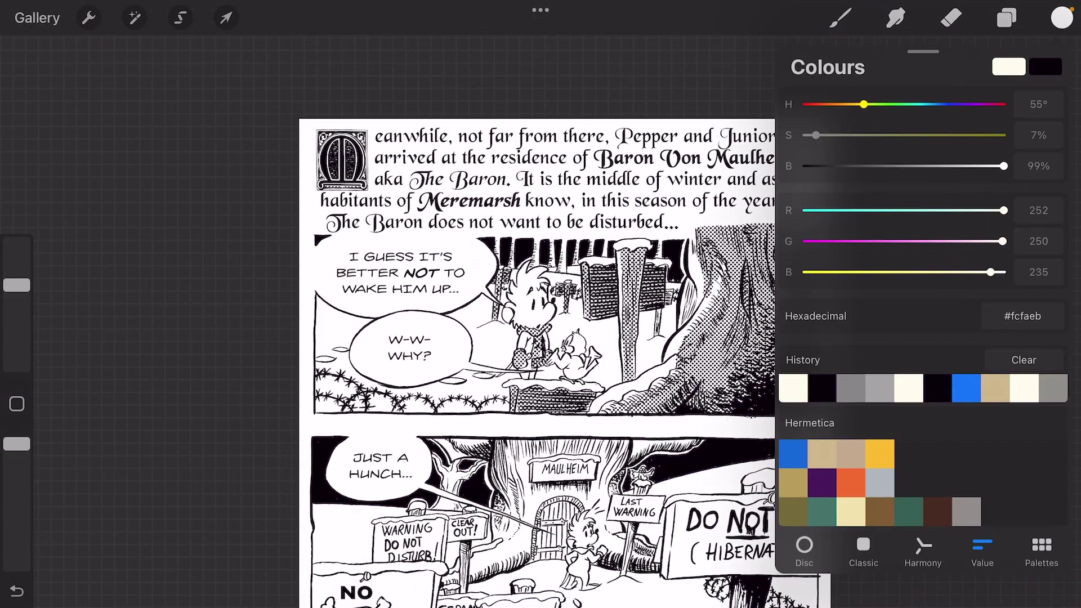
pyautogui.click(822, 388)
pyautogui.click(1062, 17)
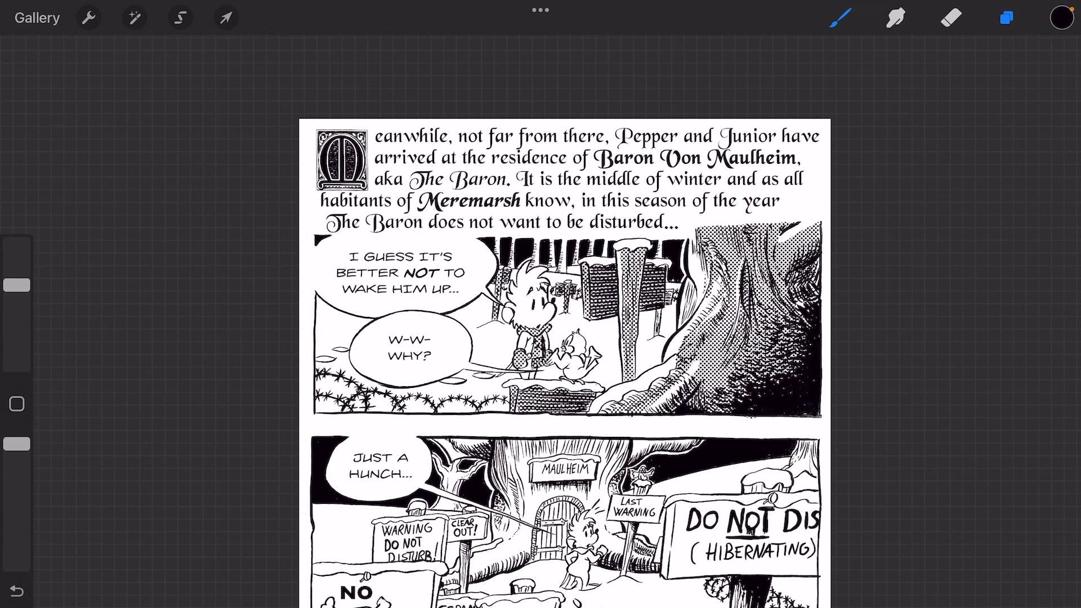
# Show the second Layer 3, give it an inverted mask, and pick cream #fcfaeb.
pyautogui.click(887, 284)
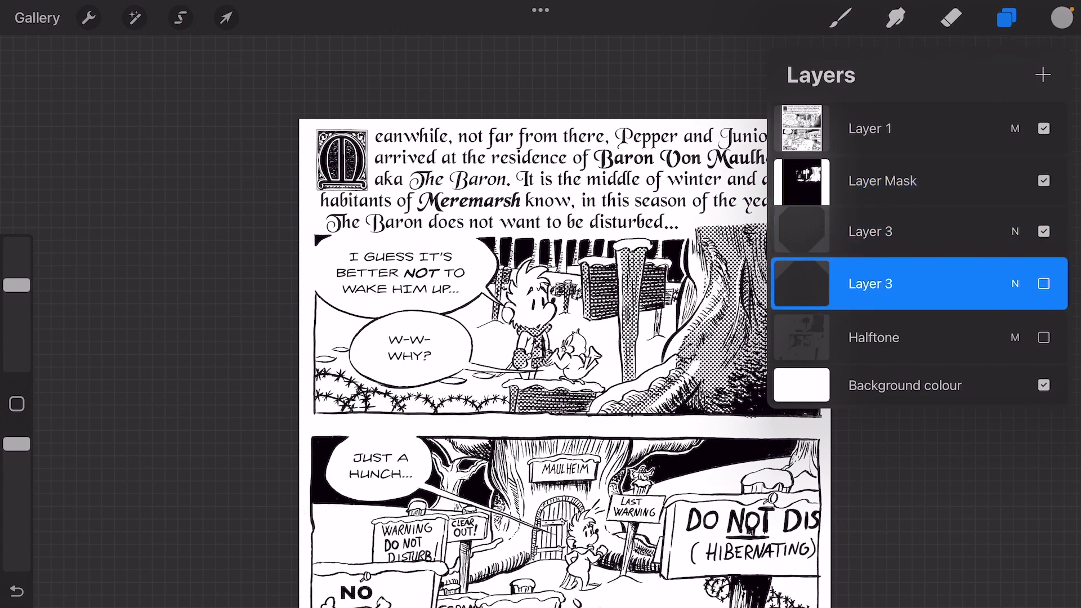
pyautogui.click(1044, 285)
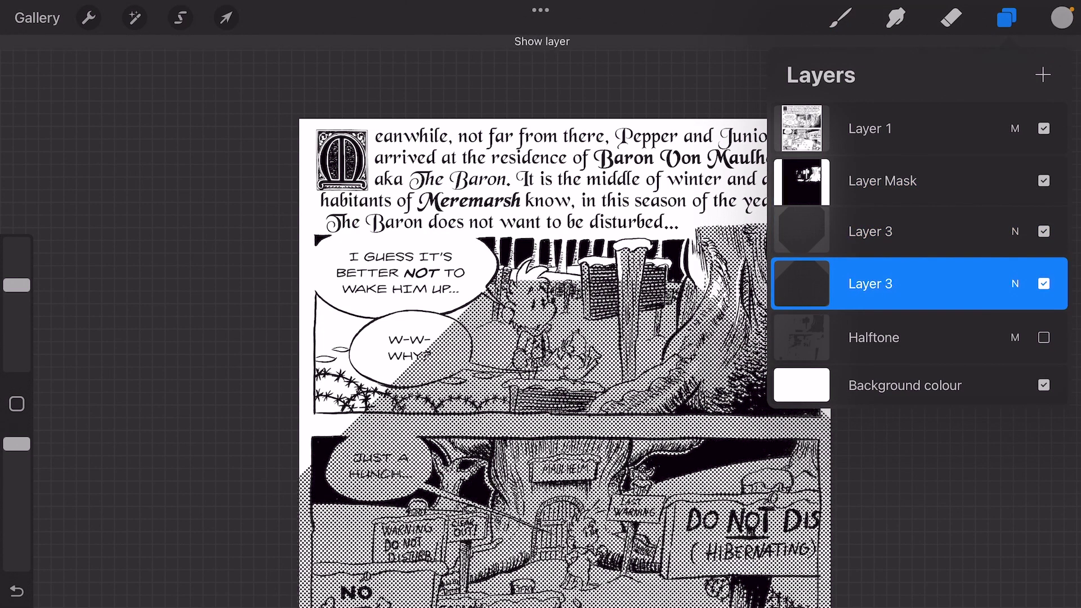
pyautogui.click(802, 285)
pyautogui.click(704, 299)
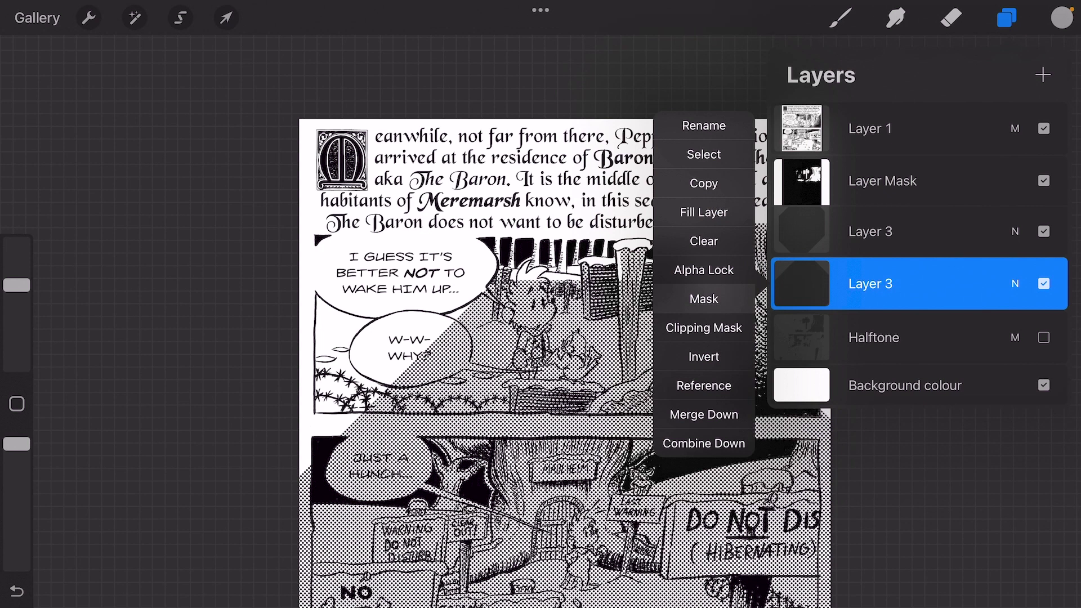
pyautogui.click(802, 282)
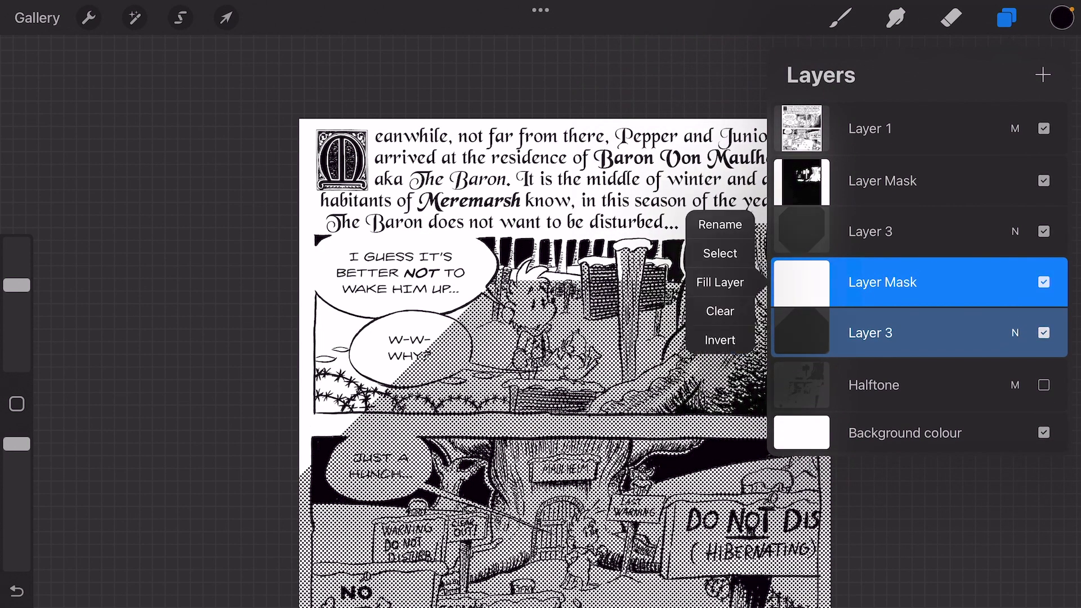
pyautogui.click(720, 340)
pyautogui.click(1062, 17)
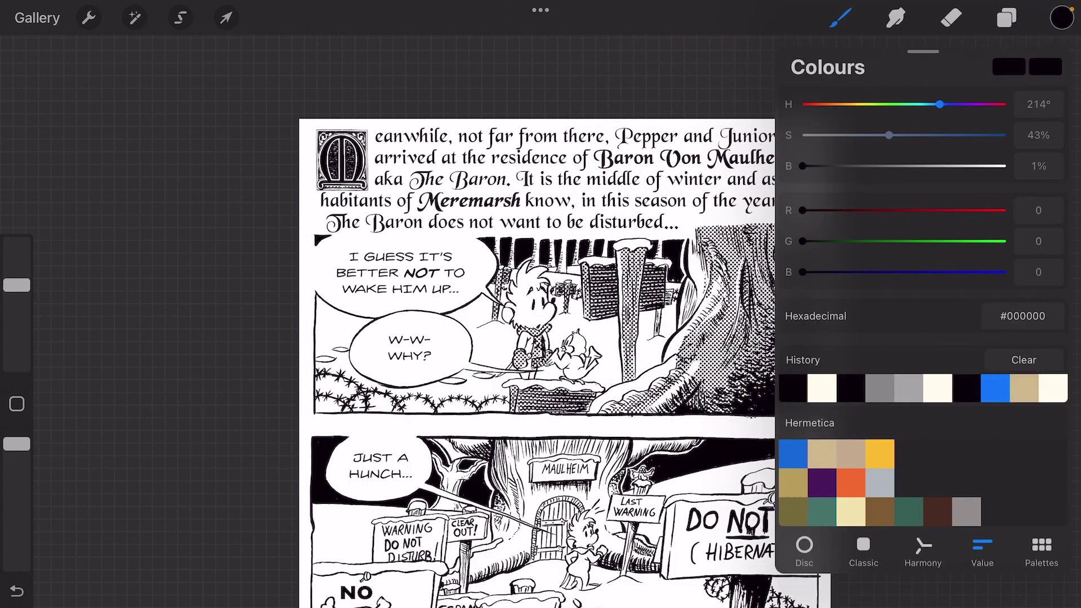
pyautogui.click(821, 388)
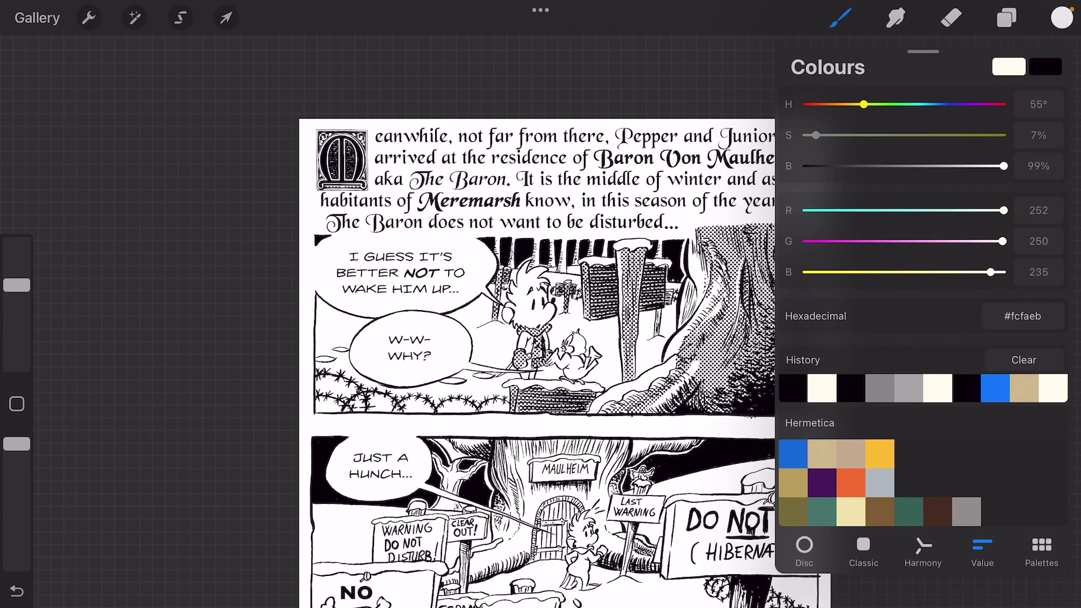
pyautogui.scroll(3, 381, 380)
pyautogui.scroll(2, 381, 380)
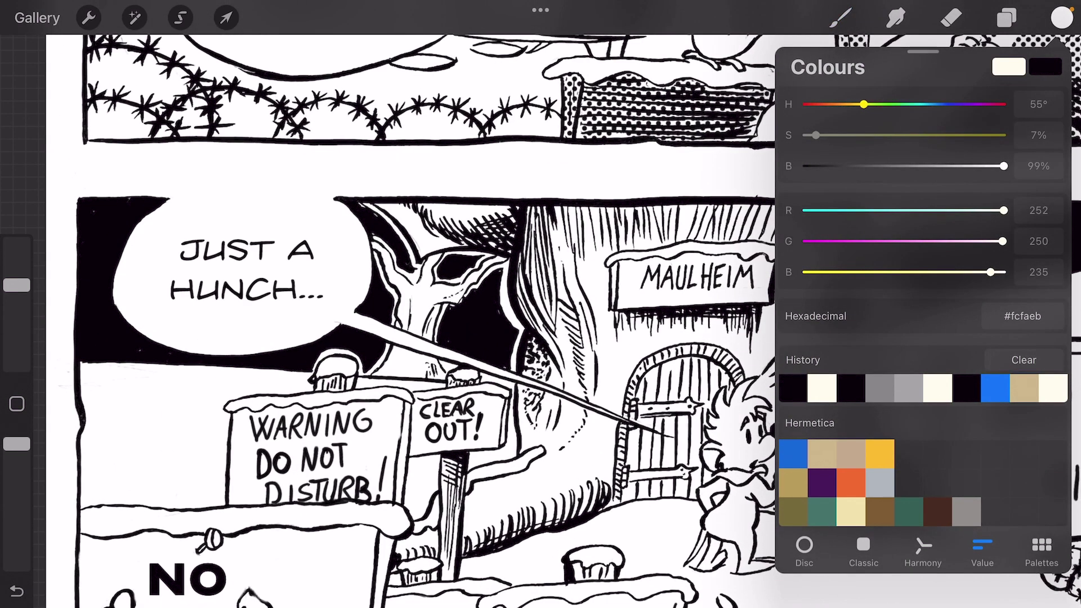
# Reveal halftone dots over the tree shadows, canopy and bucket top.
pyautogui.click(1063, 17)
pyautogui.moveTo(397, 274); pyautogui.dragTo(427, 329)
pyautogui.moveTo(423, 257); pyautogui.dragTo(431, 317)
pyautogui.moveTo(381, 347); pyautogui.dragTo(431, 376)
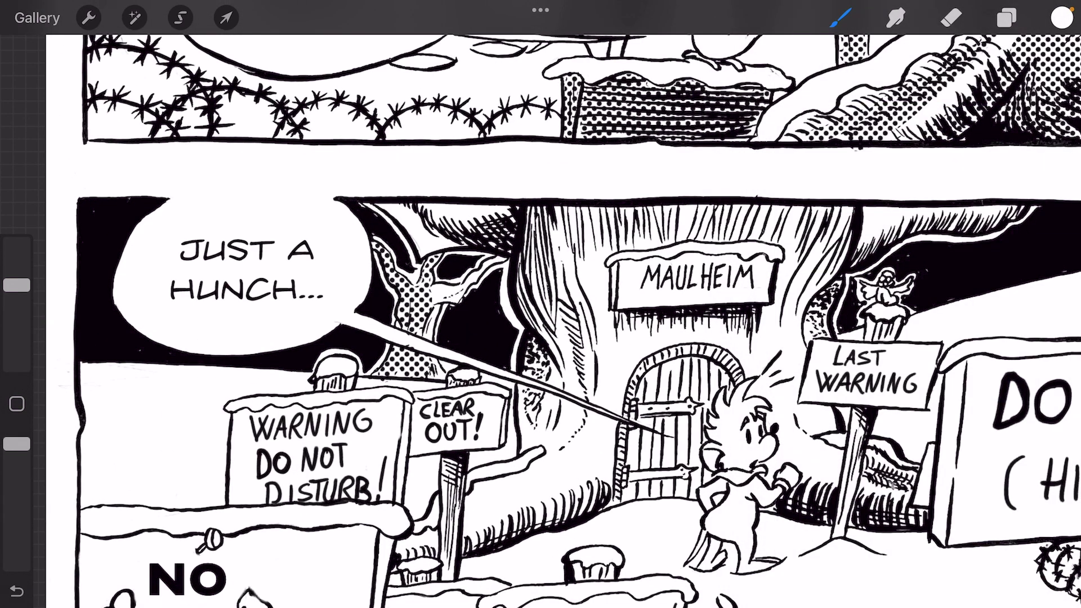
pyautogui.moveTo(321, 379); pyautogui.dragTo(348, 391)
pyautogui.moveTo(431, 274); pyautogui.dragTo(477, 297)
pyautogui.moveTo(385, 212); pyautogui.dragTo(473, 249)
pyautogui.moveTo(473, 207); pyautogui.dragTo(553, 315)
# Cover the tree trunk with halftone, including its edges and around the door.
pyautogui.moveTo(546, 241); pyautogui.dragTo(579, 381)
pyautogui.moveTo(532, 308); pyautogui.dragTo(549, 350)
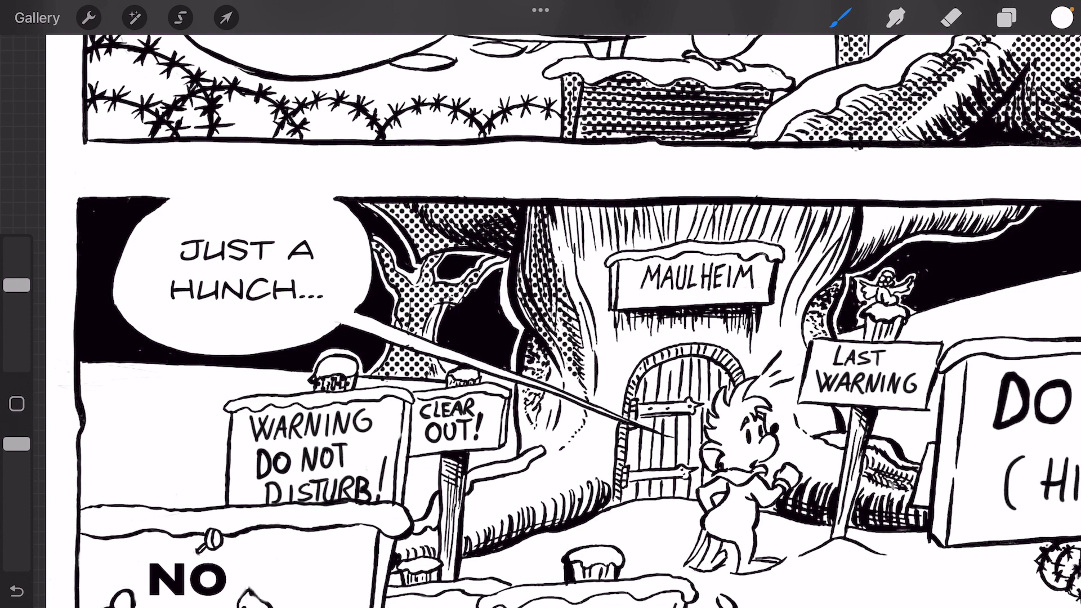
pyautogui.moveTo(556, 211); pyautogui.dragTo(564, 254)
pyautogui.moveTo(575, 210)
pyautogui.mouseDown()
pyautogui.moveTo(589, 296)
pyautogui.moveTo(595, 244)
pyautogui.moveTo(605, 296)
pyautogui.moveTo(607, 261)
pyautogui.mouseUp()
pyautogui.moveTo(617, 208)
pyautogui.mouseDown()
pyautogui.moveTo(685, 246)
pyautogui.moveTo(828, 254)
pyautogui.moveTo(785, 337)
pyautogui.mouseUp()
pyautogui.moveTo(812, 211); pyautogui.dragTo(896, 253)
pyautogui.moveTo(904, 211); pyautogui.dragTo(1006, 220)
pyautogui.moveTo(819, 305); pyautogui.dragTo(811, 422)
pyautogui.moveTo(536, 439)
pyautogui.mouseDown()
pyautogui.moveTo(532, 397)
pyautogui.moveTo(559, 347)
pyautogui.moveTo(625, 314)
pyautogui.mouseUp()
pyautogui.moveTo(718, 330)
pyautogui.mouseDown()
pyautogui.moveTo(545, 435)
pyautogui.moveTo(473, 541)
pyautogui.moveTo(591, 414)
pyautogui.moveTo(592, 499)
pyautogui.mouseUp()
# Add halftone patches near the signposts, along the sign edge and on the wooden posts.
pyautogui.moveTo(402, 540); pyautogui.dragTo(444, 559)
pyautogui.moveTo(402, 415); pyautogui.dragTo(402, 499)
pyautogui.scroll(-5, 541, 339)
pyautogui.moveTo(457, 398)
pyautogui.mouseDown()
pyautogui.moveTo(414, 452)
pyautogui.moveTo(393, 601)
pyautogui.mouseUp()
pyautogui.scroll(-3, 540, 338)
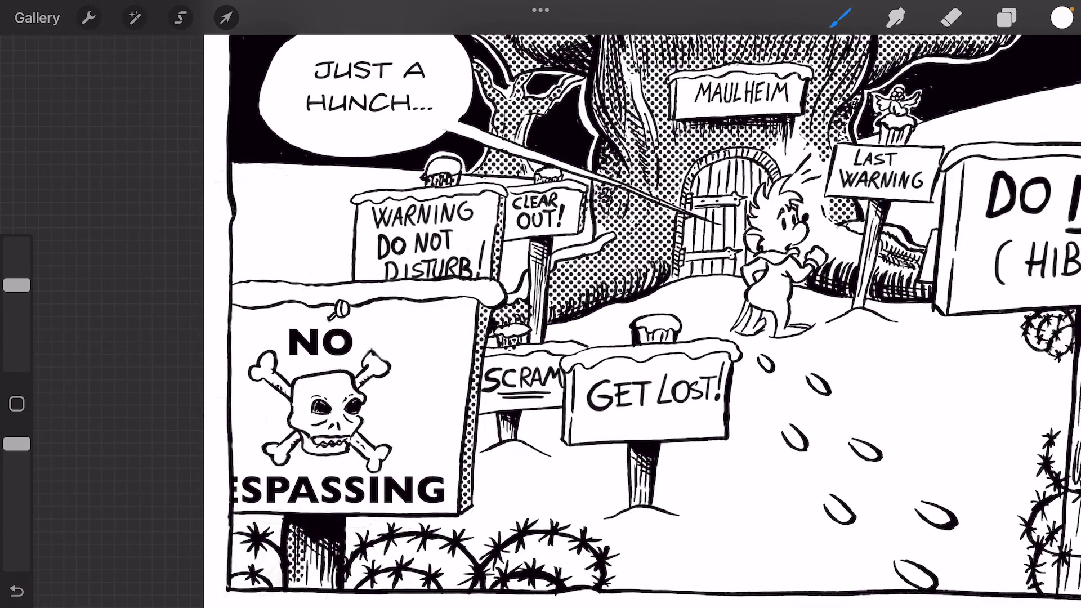
pyautogui.moveTo(292, 528); pyautogui.dragTo(330, 596)
pyautogui.moveTo(640, 457); pyautogui.dragTo(640, 499)
# Shade the door arch, LAST WARNING post, DO NOT sign edge and remaining posts with halftone.
pyautogui.moveTo(701, 194); pyautogui.dragTo(761, 165)
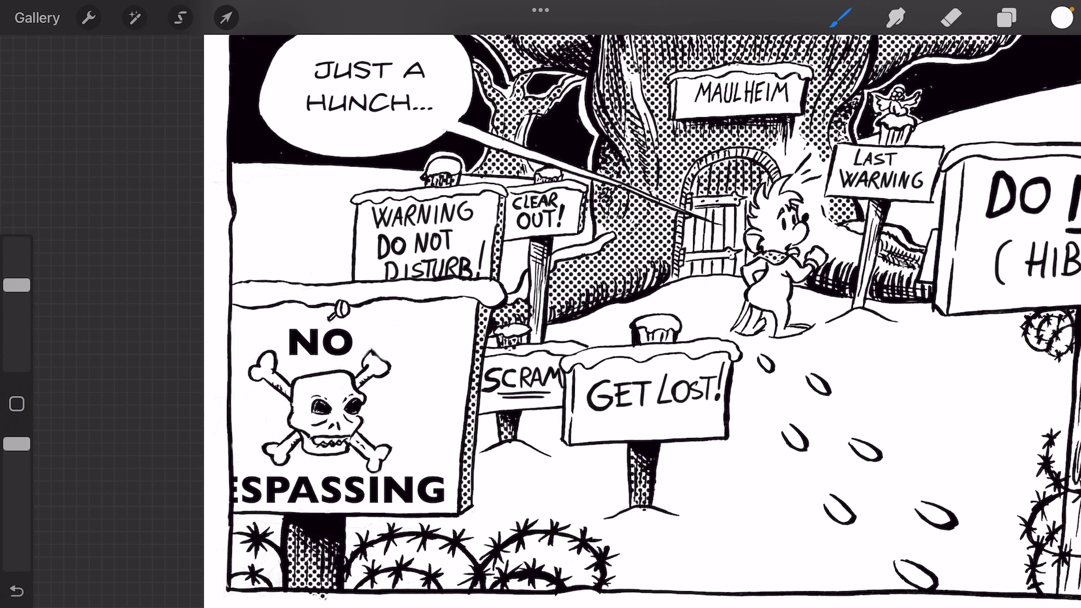
pyautogui.moveTo(870, 211); pyautogui.dragTo(869, 295)
pyautogui.moveTo(849, 227)
pyautogui.mouseDown()
pyautogui.moveTo(820, 250)
pyautogui.moveTo(853, 228)
pyautogui.moveTo(832, 266)
pyautogui.moveTo(855, 244)
pyautogui.mouseUp()
pyautogui.moveTo(875, 284); pyautogui.dragTo(914, 259)
pyautogui.moveTo(955, 165); pyautogui.dragTo(947, 301)
pyautogui.moveTo(641, 338); pyautogui.dragTo(672, 335)
pyautogui.moveTo(540, 245)
pyautogui.mouseDown()
pyautogui.moveTo(557, 448)
pyautogui.moveTo(540, 545)
pyautogui.mouseUp()
pyautogui.scroll(-3, 541, 305)
pyautogui.scroll(3, 542, 304)
pyautogui.moveTo(554, 131); pyautogui.dragTo(609, 133)
pyautogui.moveTo(654, 46)
pyautogui.mouseDown()
pyautogui.moveTo(672, 101)
pyautogui.moveTo(661, 104)
pyautogui.mouseUp()
pyautogui.moveTo(583, 133); pyautogui.dragTo(605, 139)
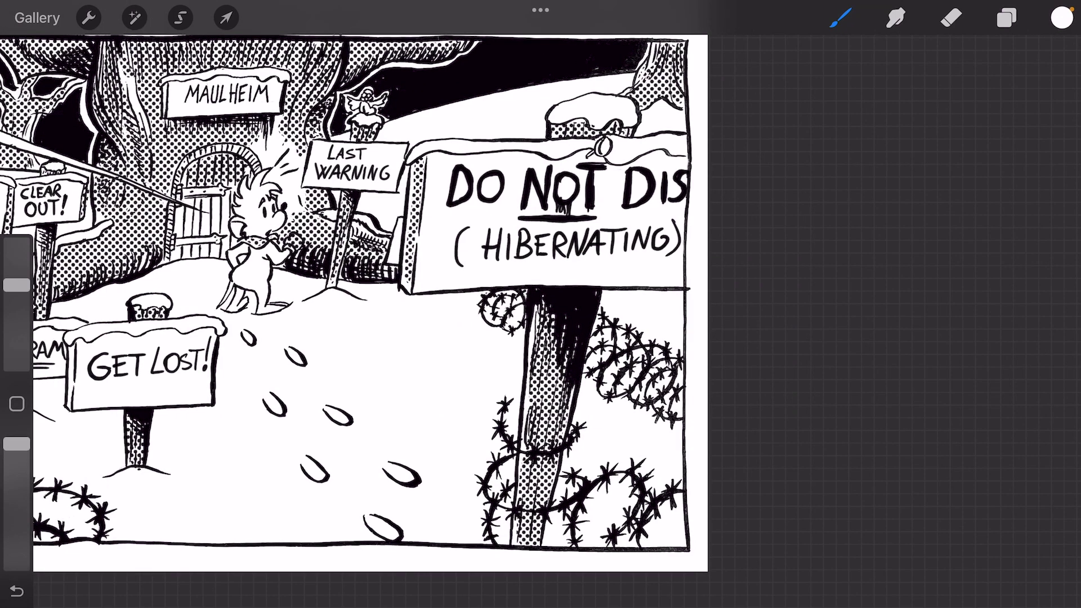
pyautogui.scroll(-5, 355, 304)
pyautogui.scroll(5, 542, 304)
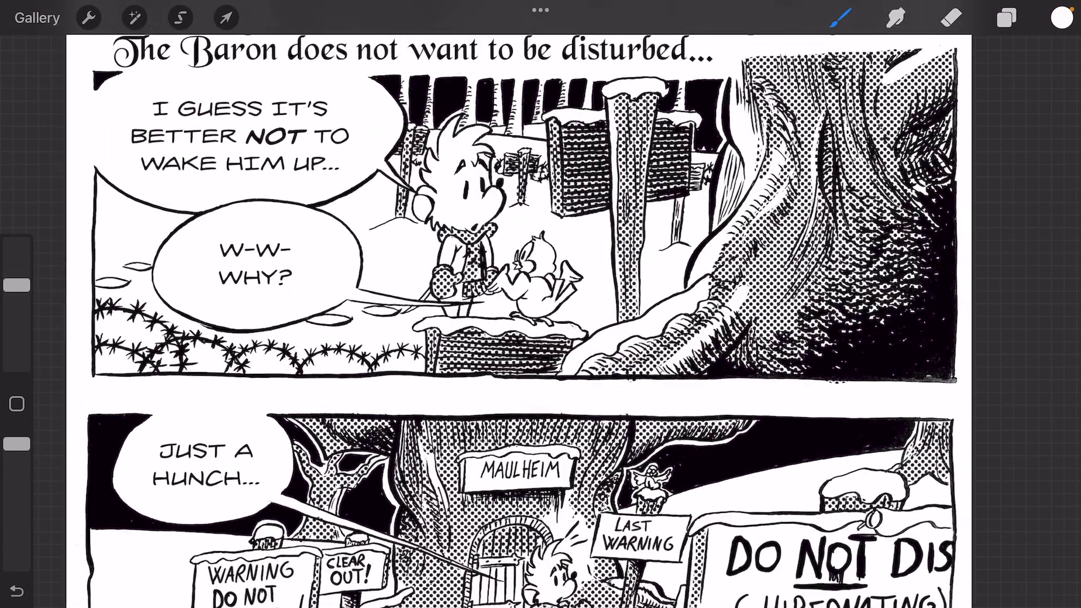
# Pick black from the top-right colour swatch and close the Colours panel.
pyautogui.click(1062, 18)
pyautogui.click(804, 381)
pyautogui.click(1062, 17)
pyautogui.scroll(-3, 540, 305)
pyautogui.scroll(5, 541, 305)
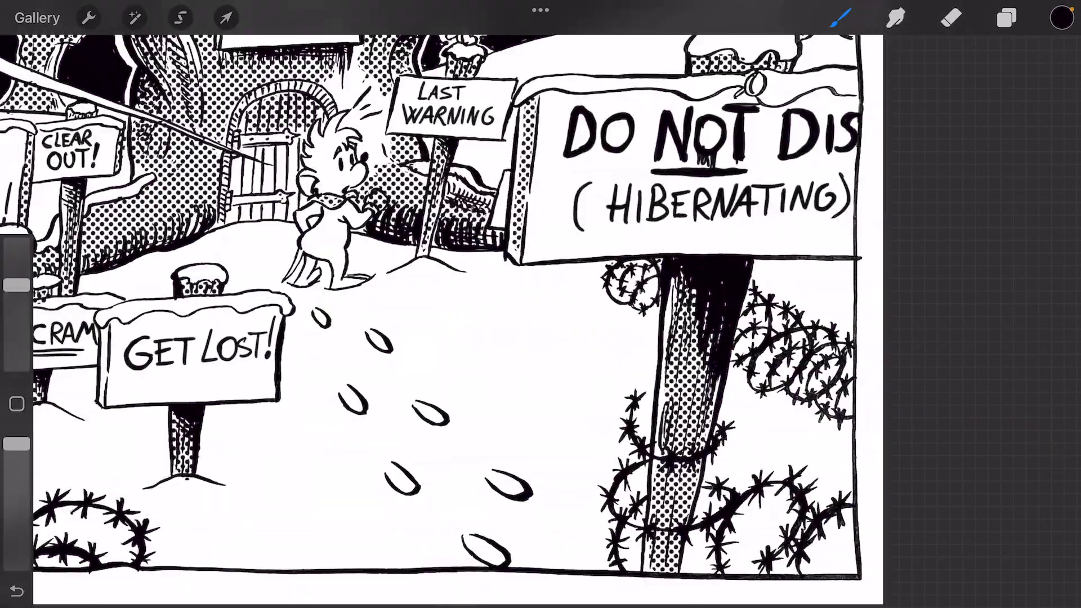
pyautogui.scroll(-4, 540, 305)
pyautogui.scroll(3, 541, 305)
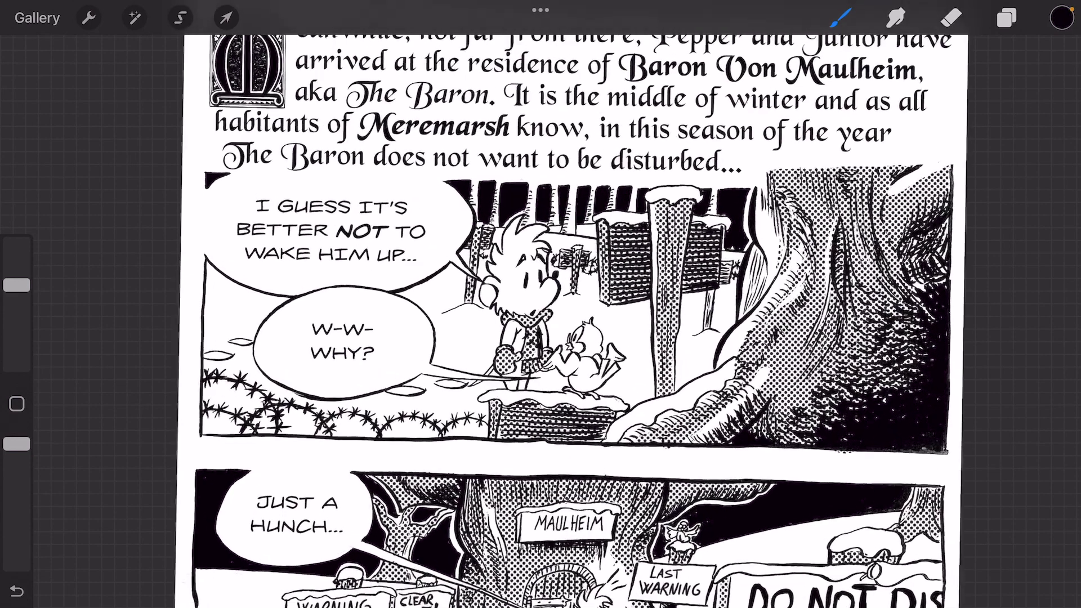
pyautogui.scroll(3, 541, 304)
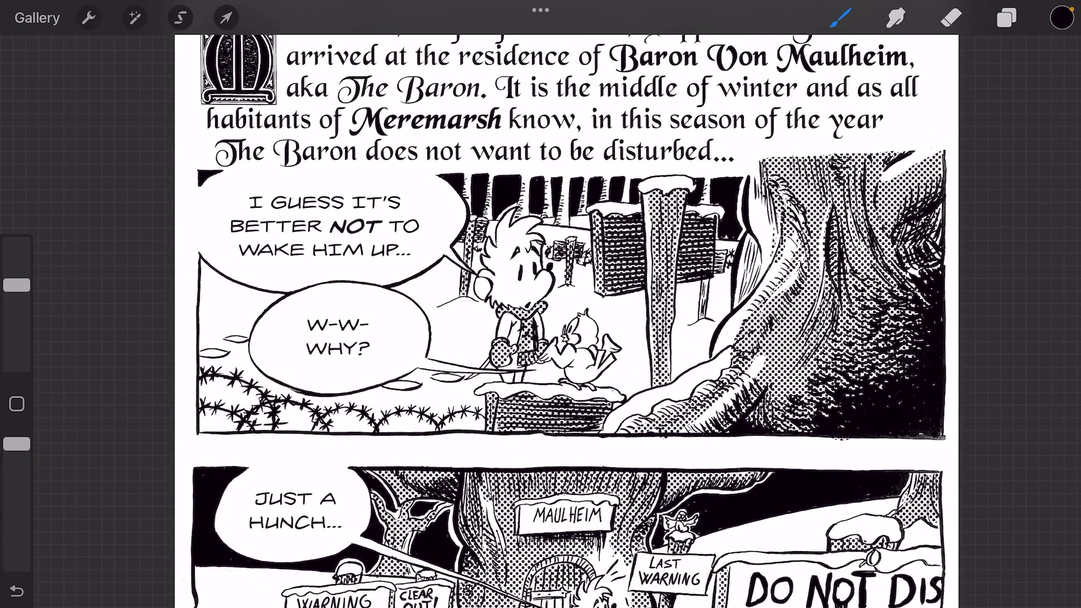
pyautogui.scroll(1, 541, 305)
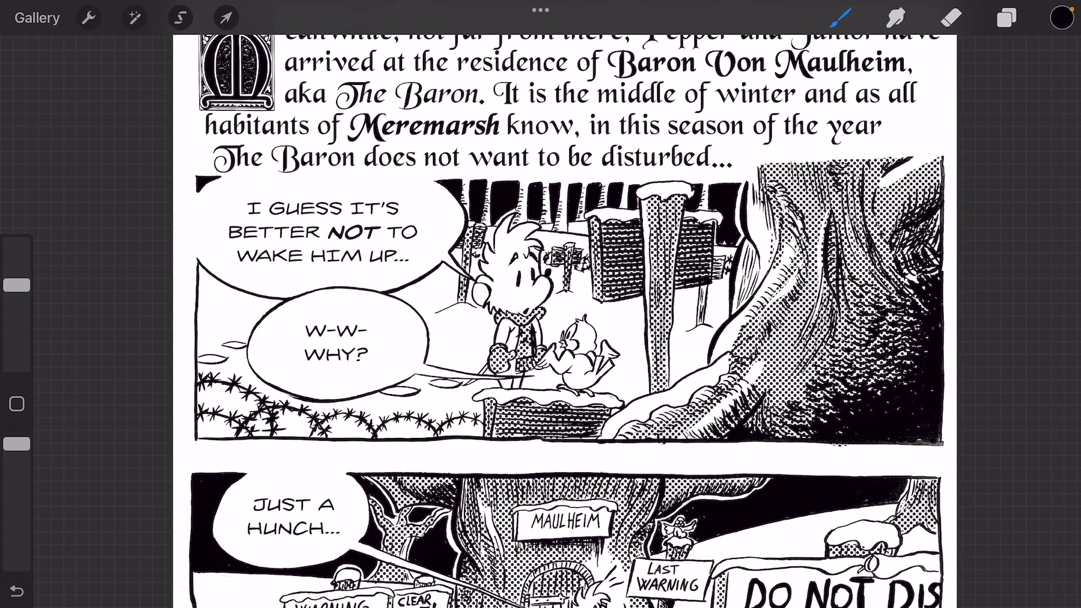
pyautogui.scroll(3, 832, 406)
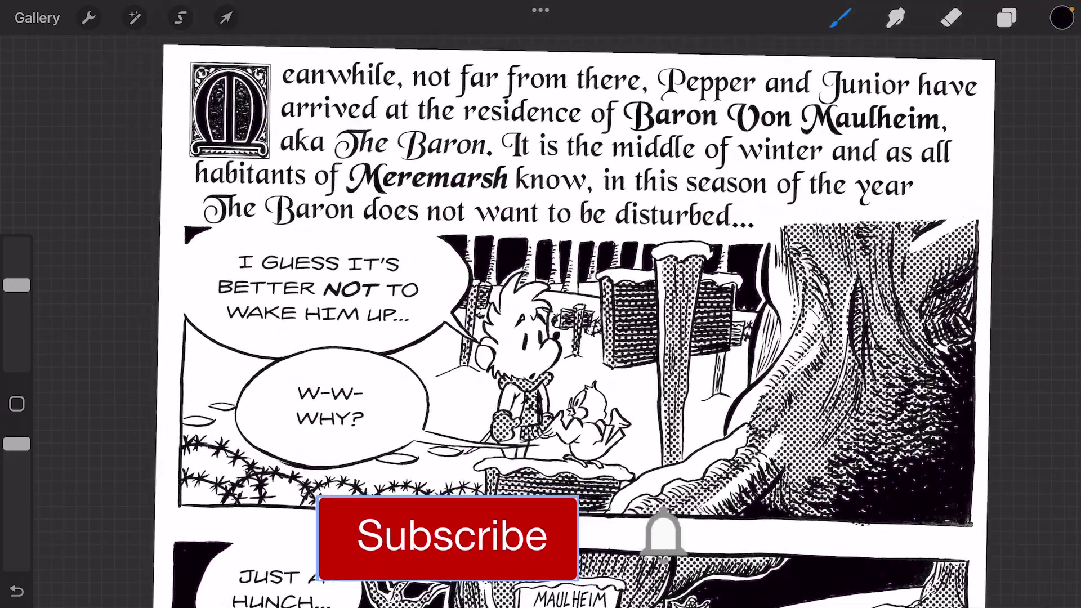
pyautogui.scroll(1, 832, 406)
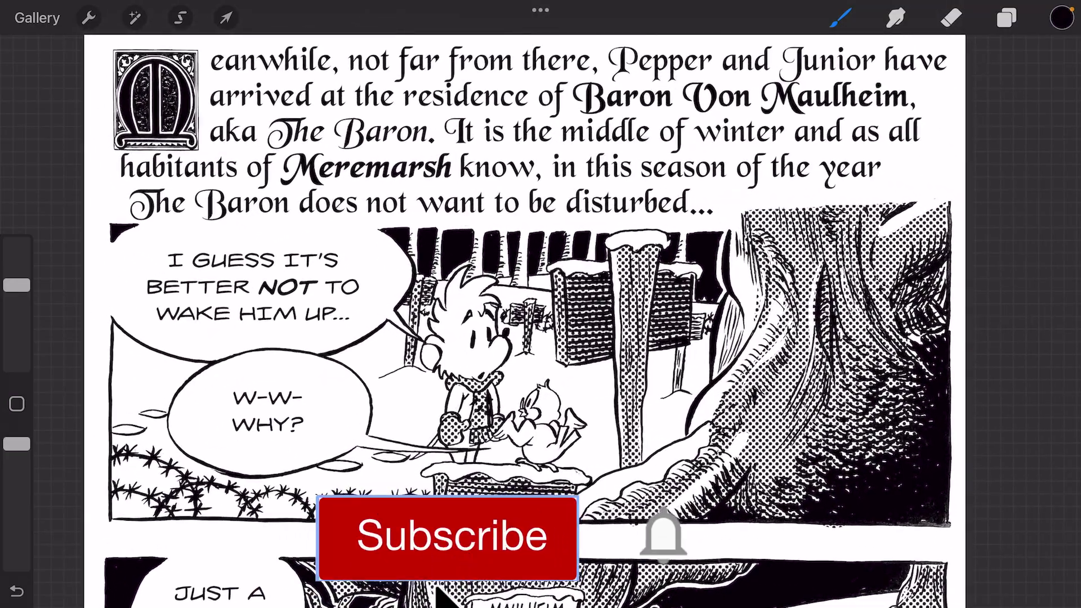
pyautogui.scroll(-3, 525, 321)
pyautogui.scroll(3, 524, 322)
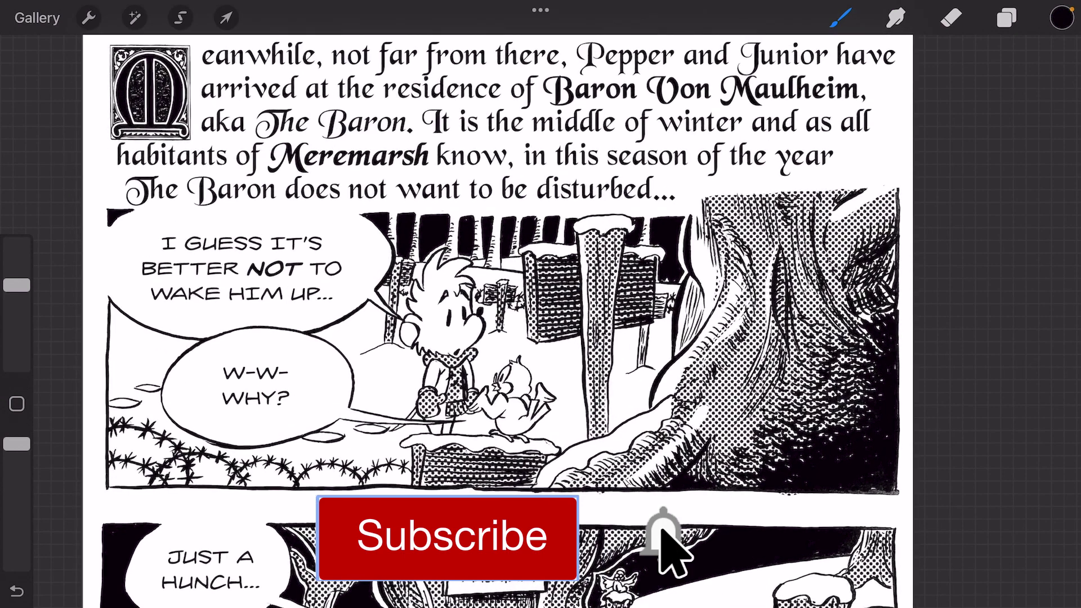
pyautogui.scroll(-2, 542, 321)
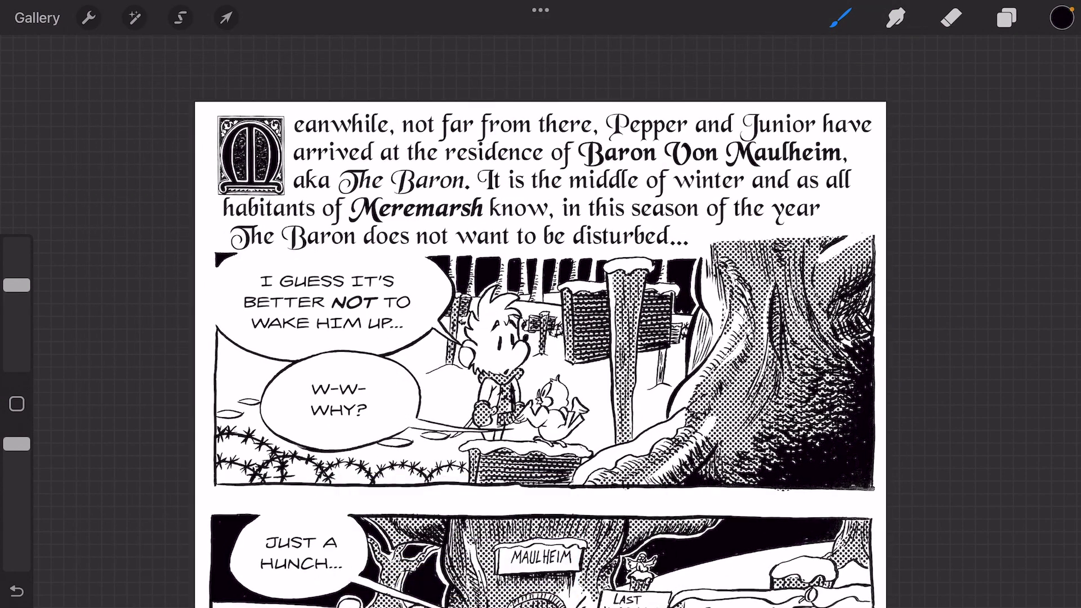
pyautogui.scroll(2, 542, 321)
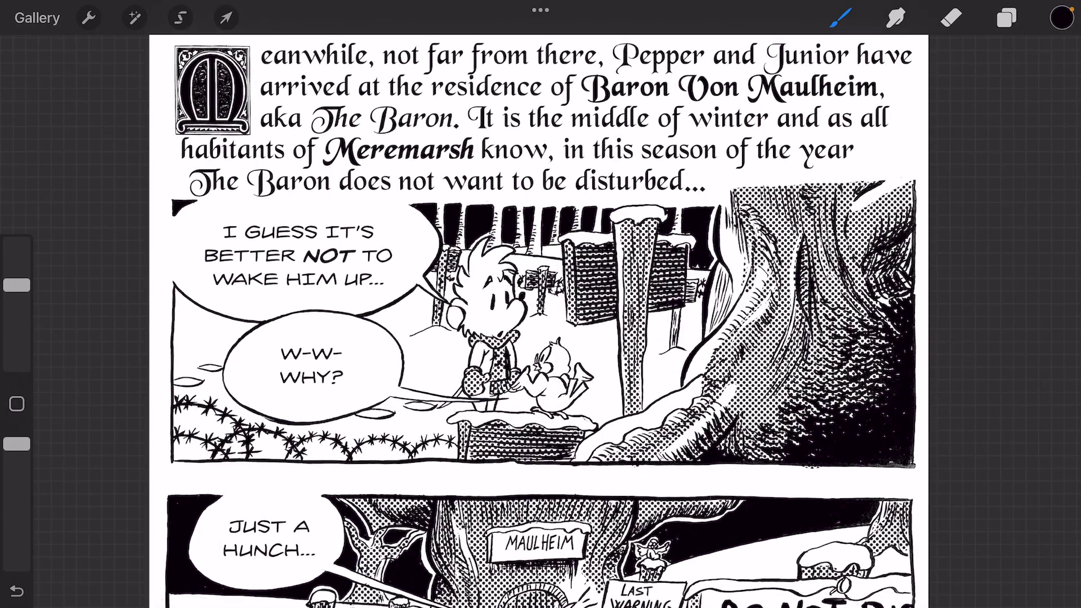
pyautogui.scroll(3, 541, 321)
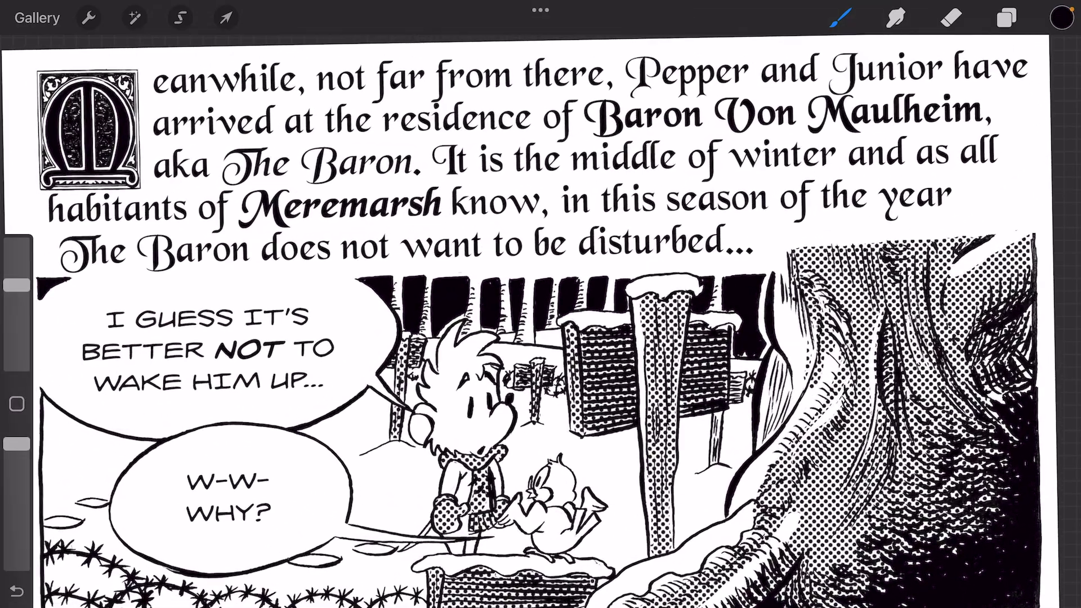